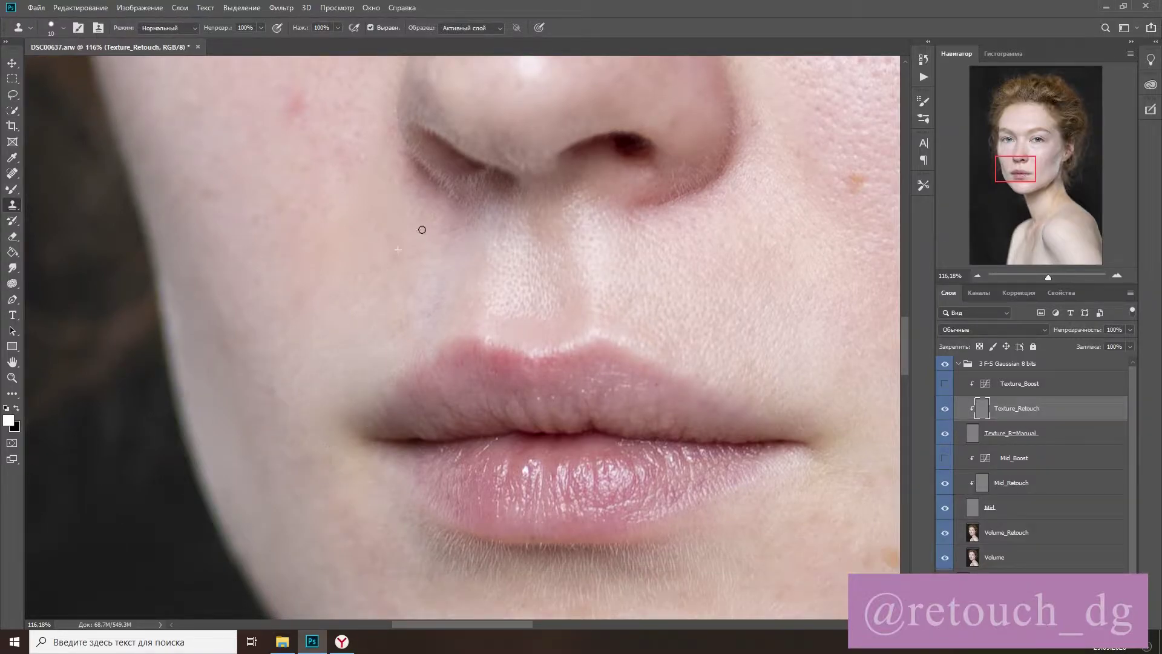
Step: Clone clean skin texture around the lips and chin on the Texture_Retouch layer with a 20 px Clone Stamp brush
scroll(341, 262, "down", 3)
scroll(430, 432, "down", 5)
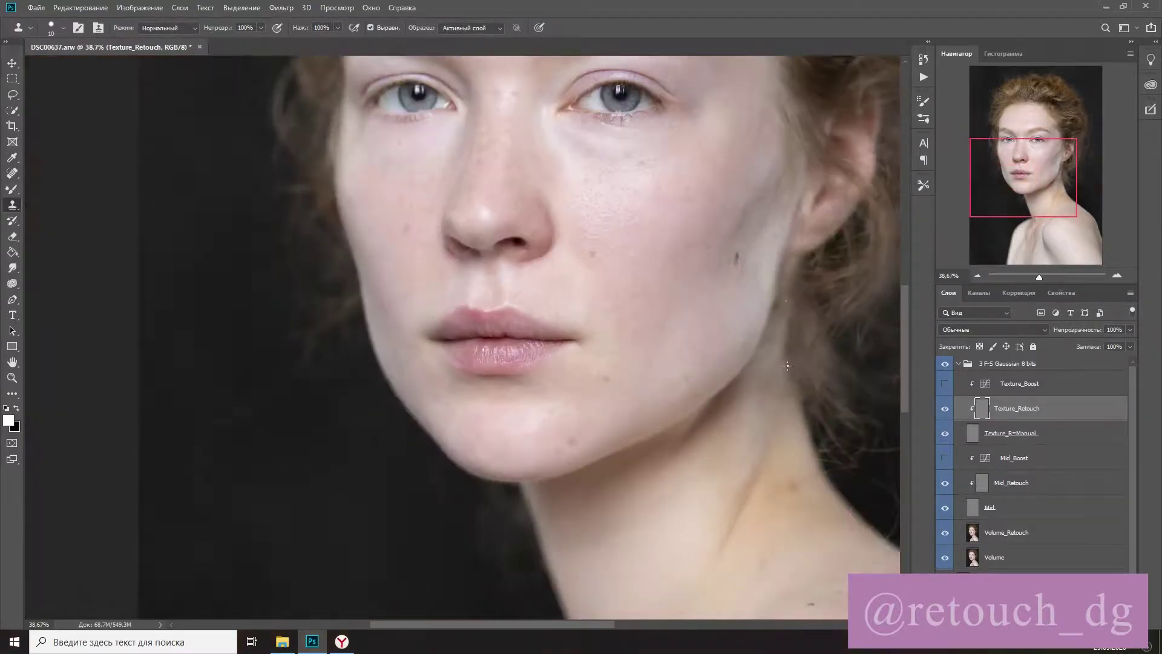
scroll(678, 259, "up", 5)
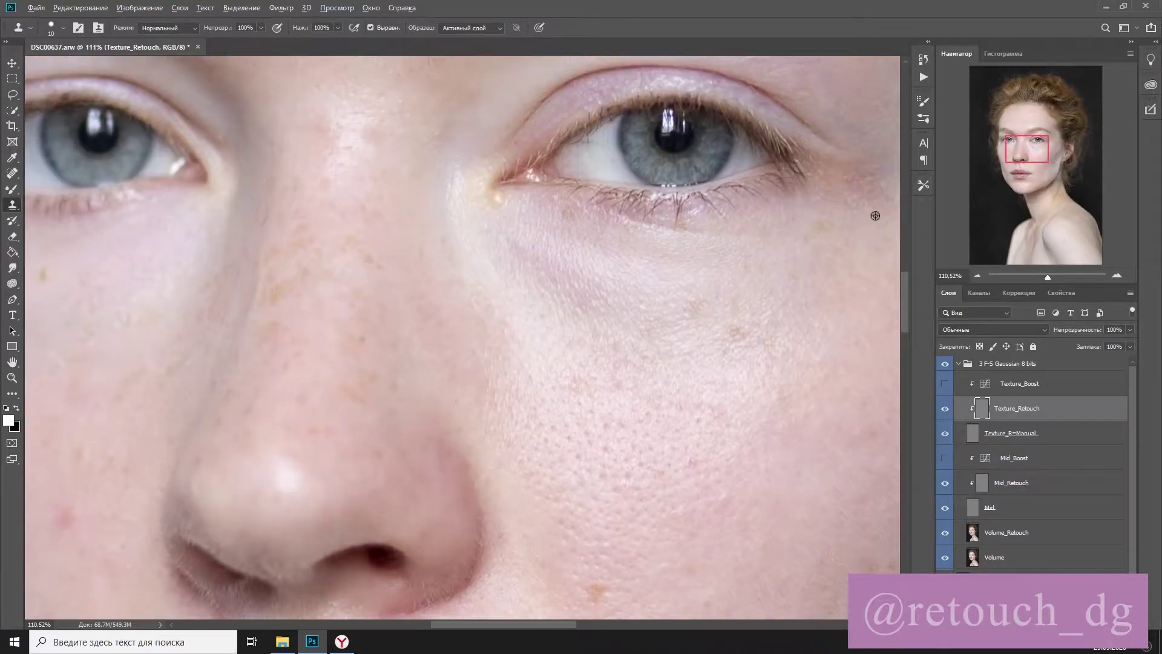
scroll(870, 212, "down", 10)
key("bracketright")
scroll(564, 422, "down", 1)
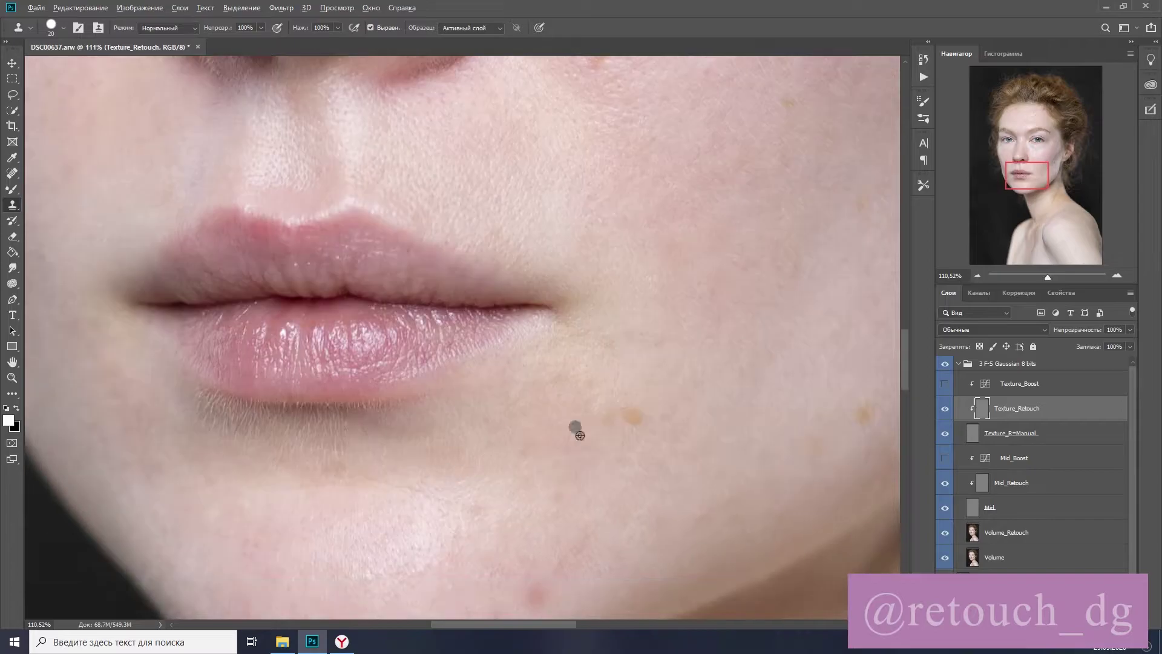
scroll(565, 422, "left", 3)
scroll(564, 422, "down", 1)
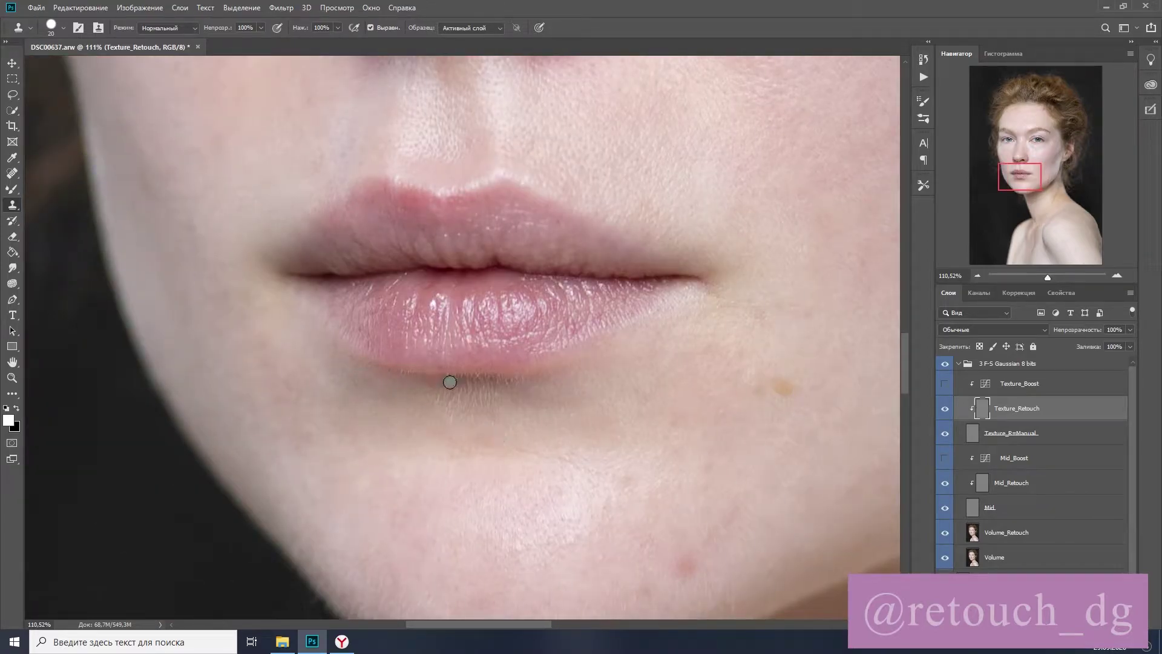
scroll(479, 431, "down", 2)
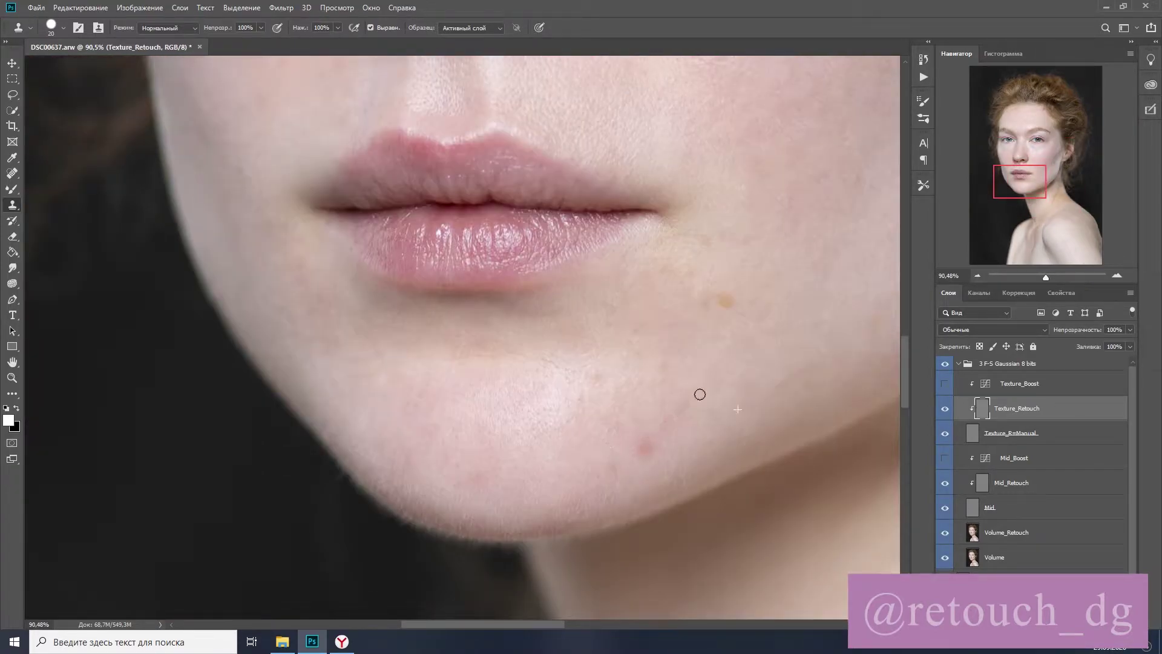
left_click(616, 438)
scroll(533, 305, "right", 4)
scroll(533, 306, "up", 1)
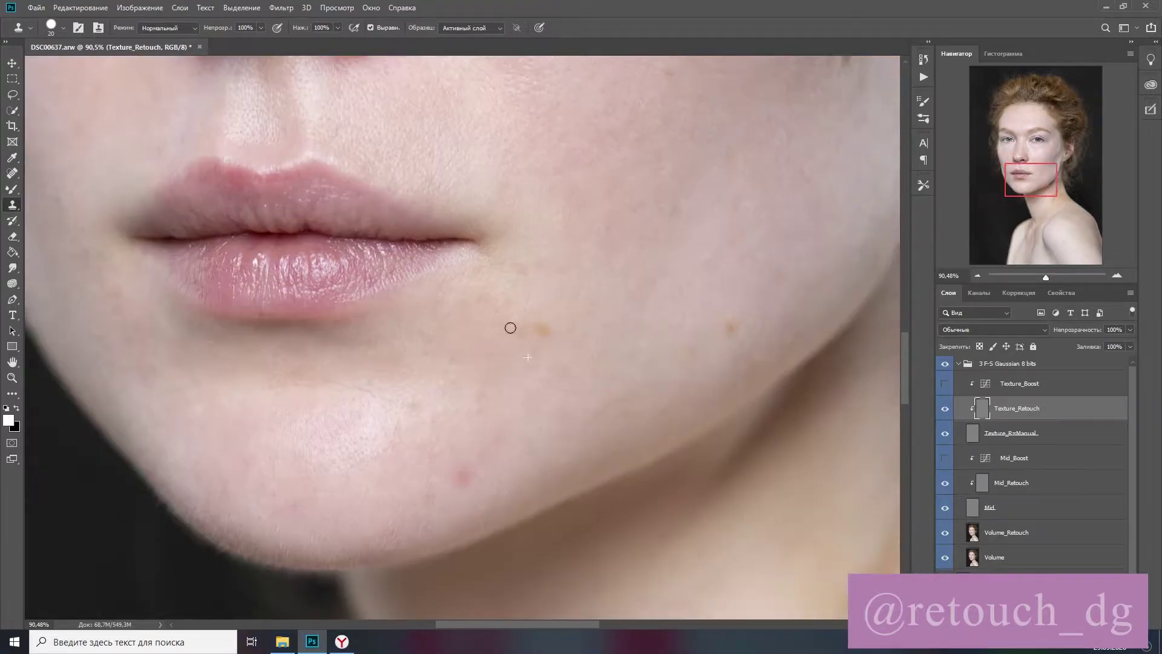
Step: Even out the skin texture on the cheeks and forehead of the Texture_Retouch layer with the Clone Stamp
scroll(654, 321, "up", 10)
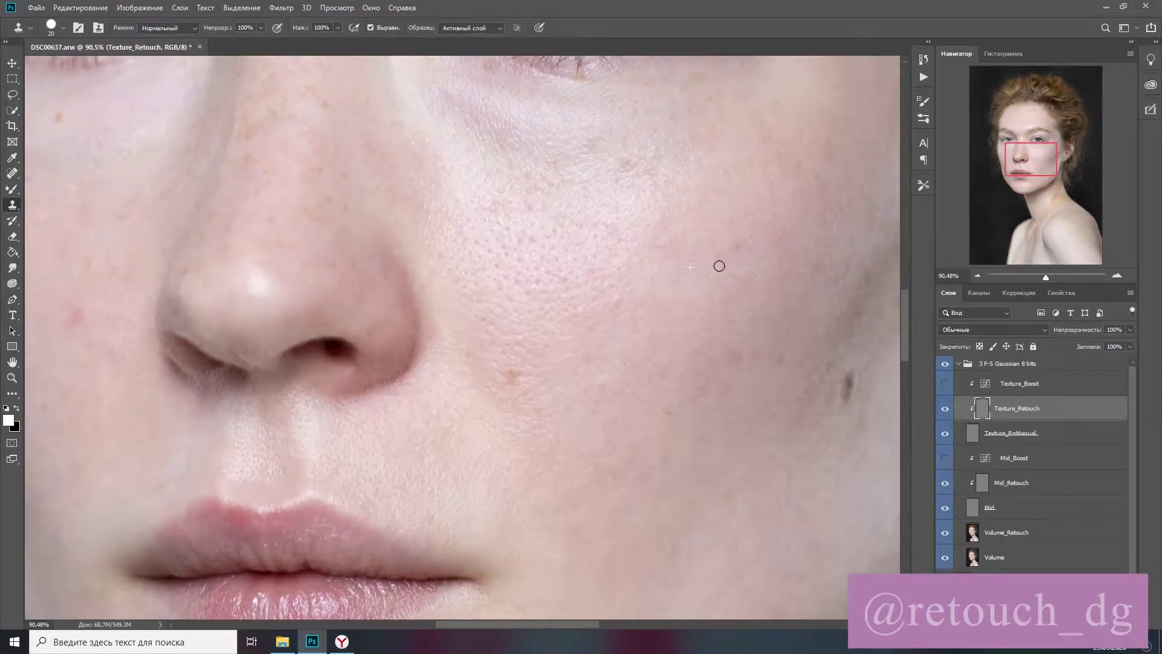
scroll(735, 329, "up", 4)
scroll(692, 224, "up", 8)
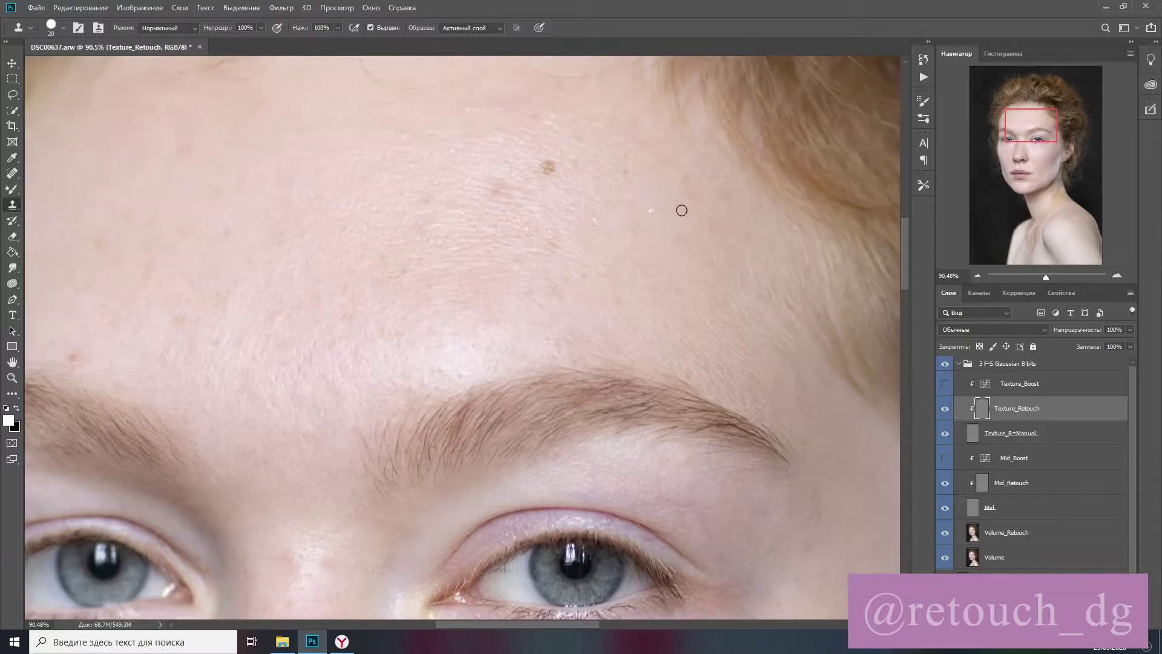
scroll(445, 618, "left", 5)
scroll(427, 366, "down", 2)
scroll(427, 367, "left", 1)
scroll(729, 415, "down", 12)
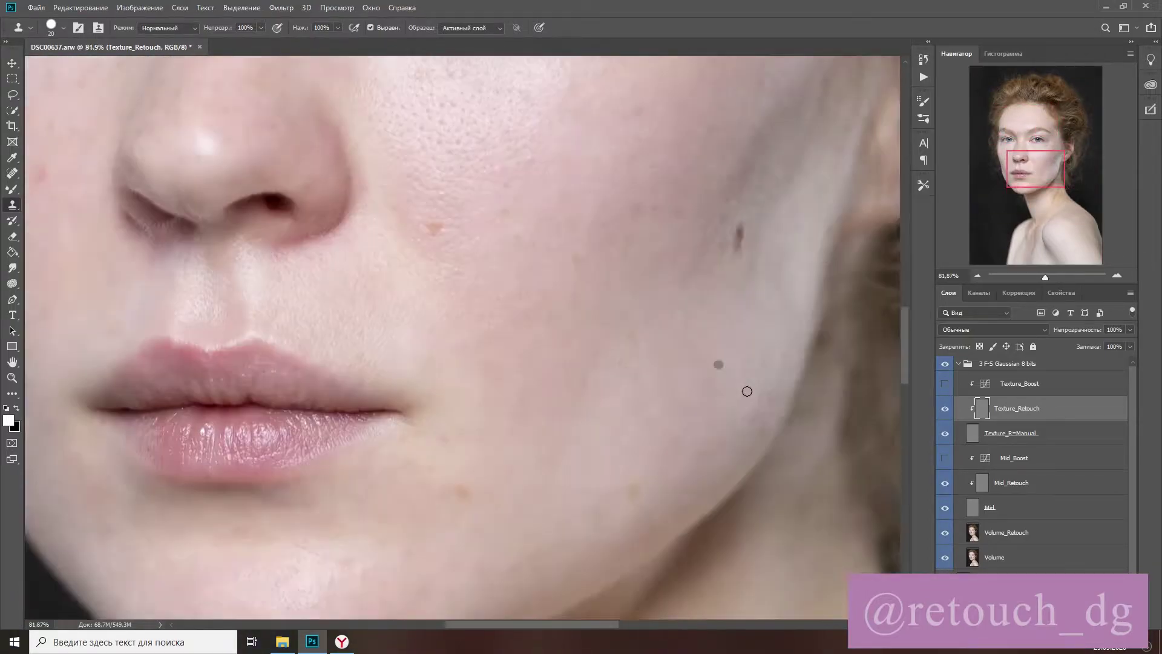
Step: Clone skin texture over flaws on the jaw, neck and shoulder, and fit the whole portrait in view
scroll(296, 275, "down", 4)
scroll(442, 434, "down", 1)
scroll(442, 434, "down", 10)
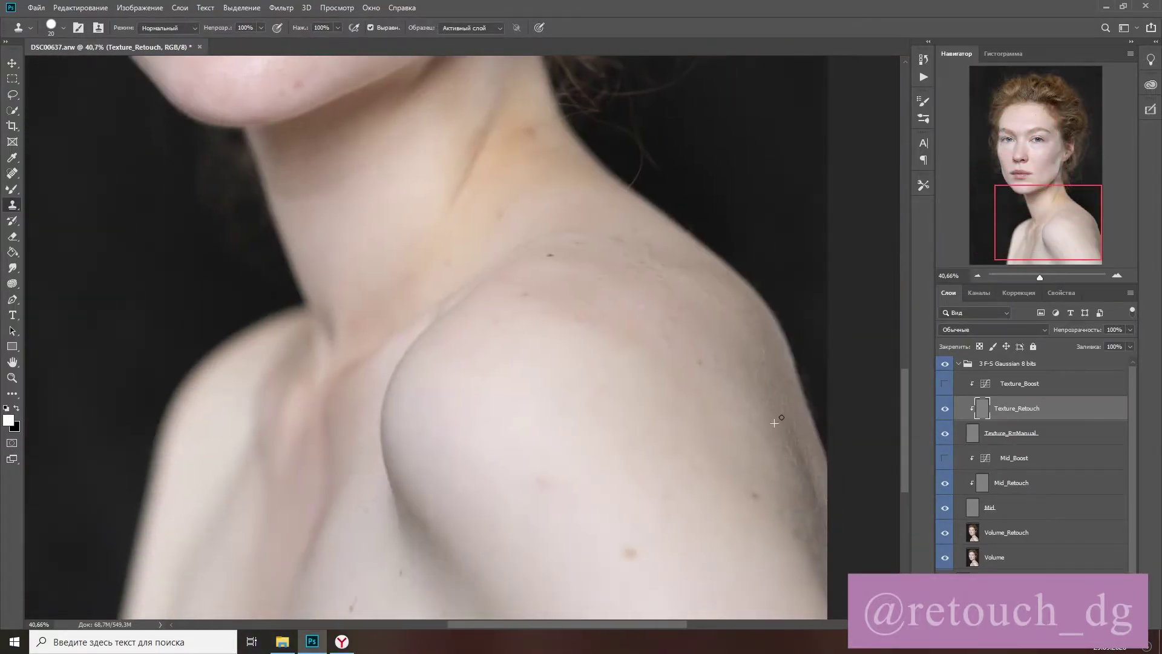
key("ctrl+0")
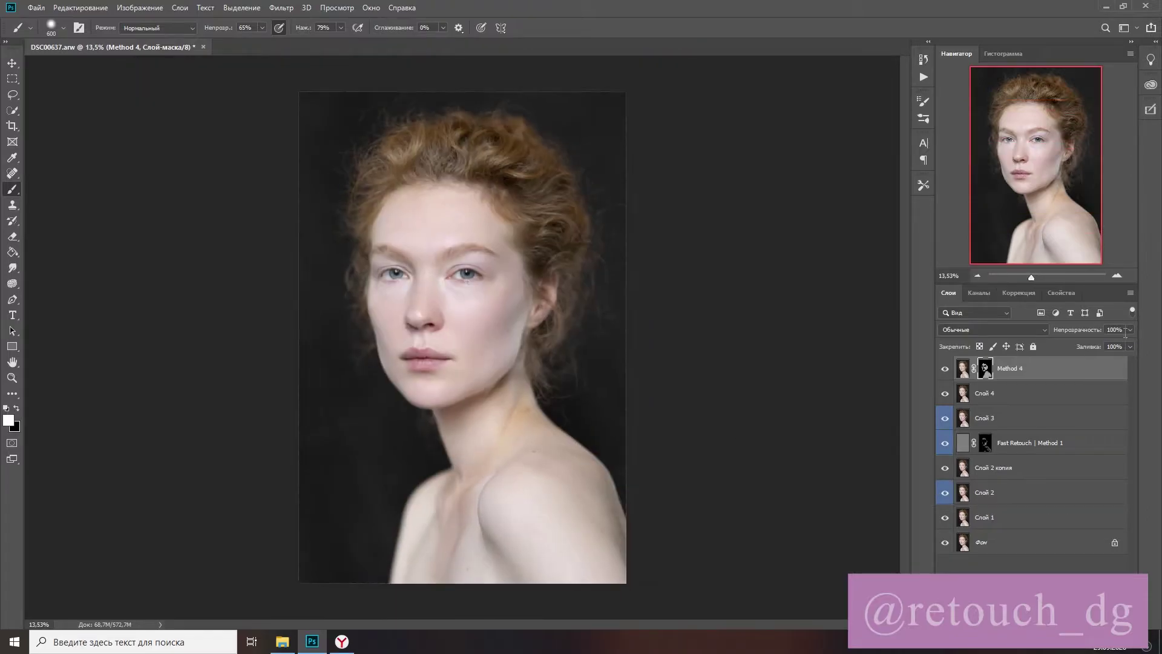
Step: Dodge and burn uneven patches on the face on soft-light layer Слой 6 with a small low-opacity brush
left_click(980, 449)
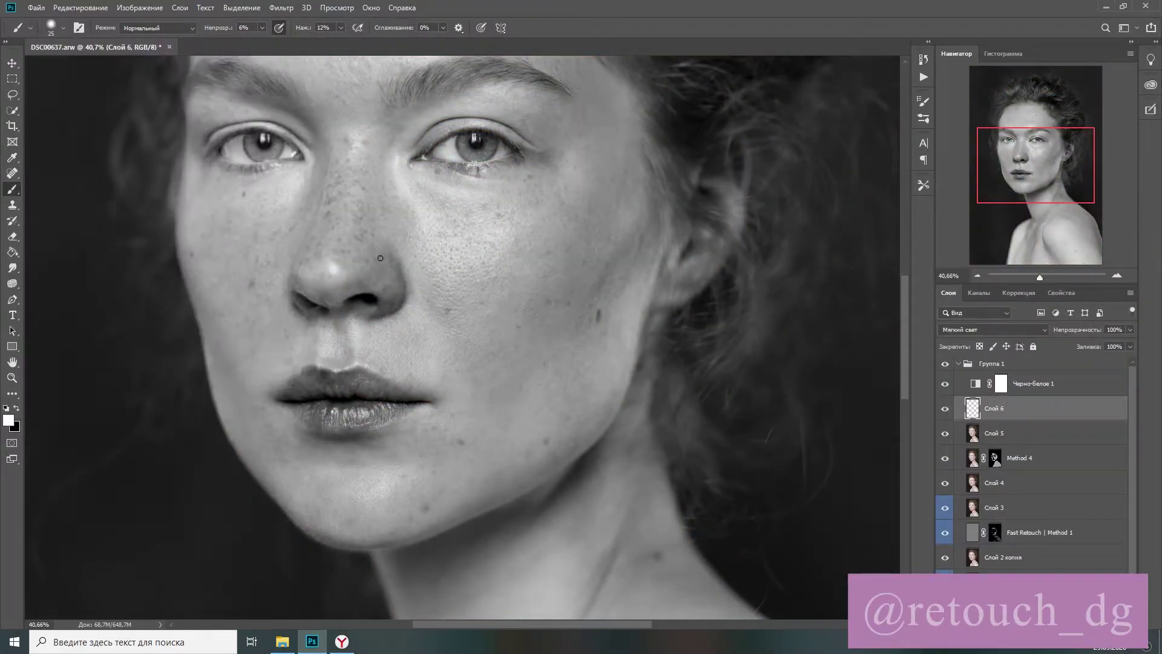
scroll(345, 210, "up", 2)
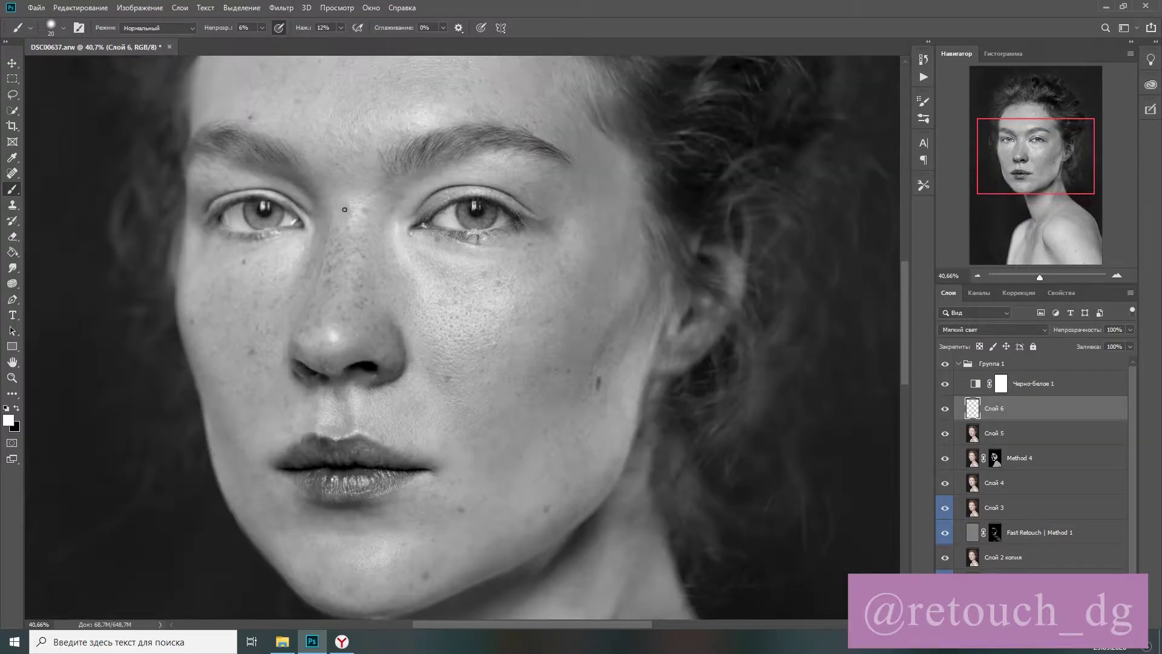
key("bracketright")
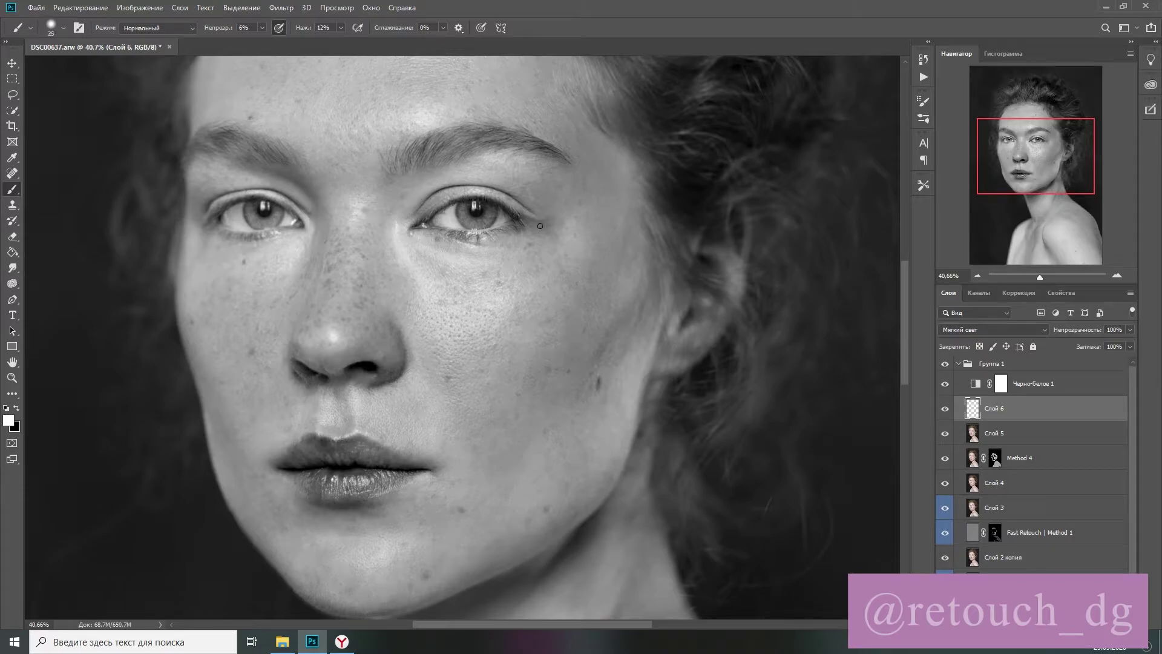
scroll(274, 353, "down", 1)
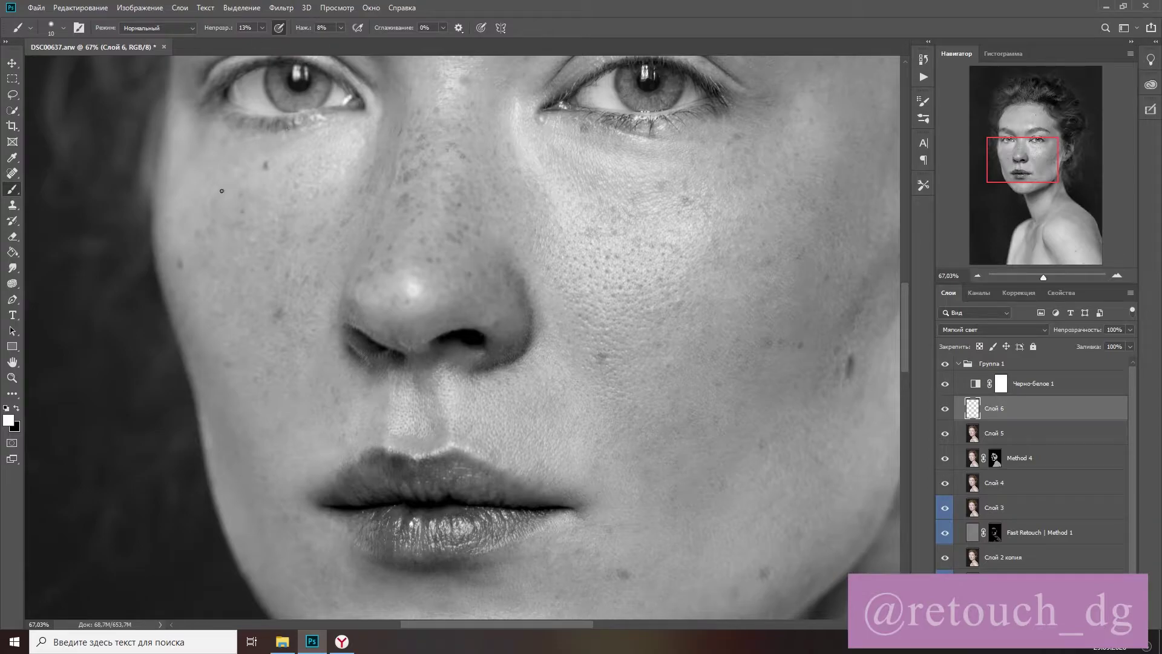
key("x")
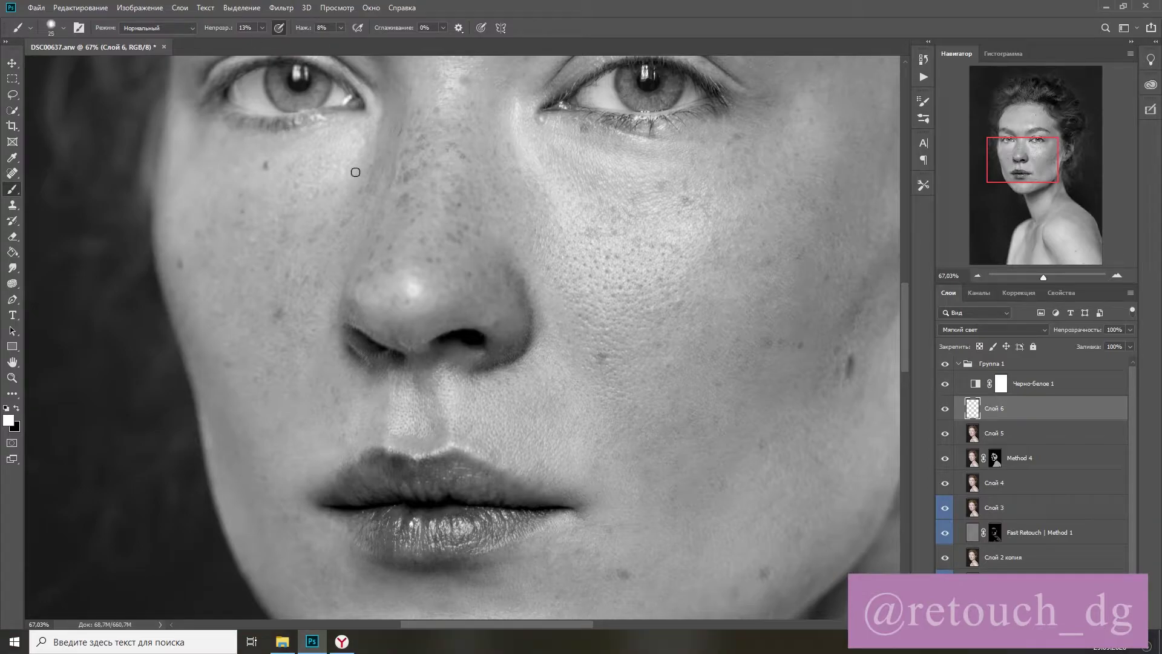
Step: Dodge and burn the forehead spots on soft-light layer Слой 7, alternating white and black at 13% brush opacity
scroll(279, 208, "up", 3)
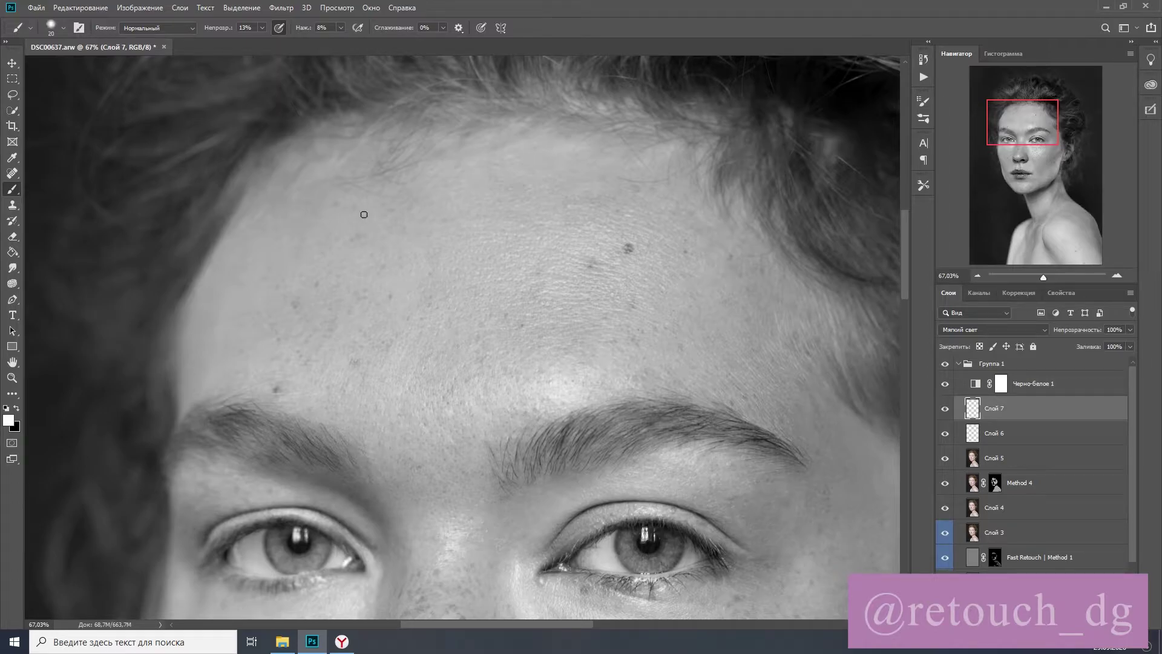
scroll(714, 233, "down", 1)
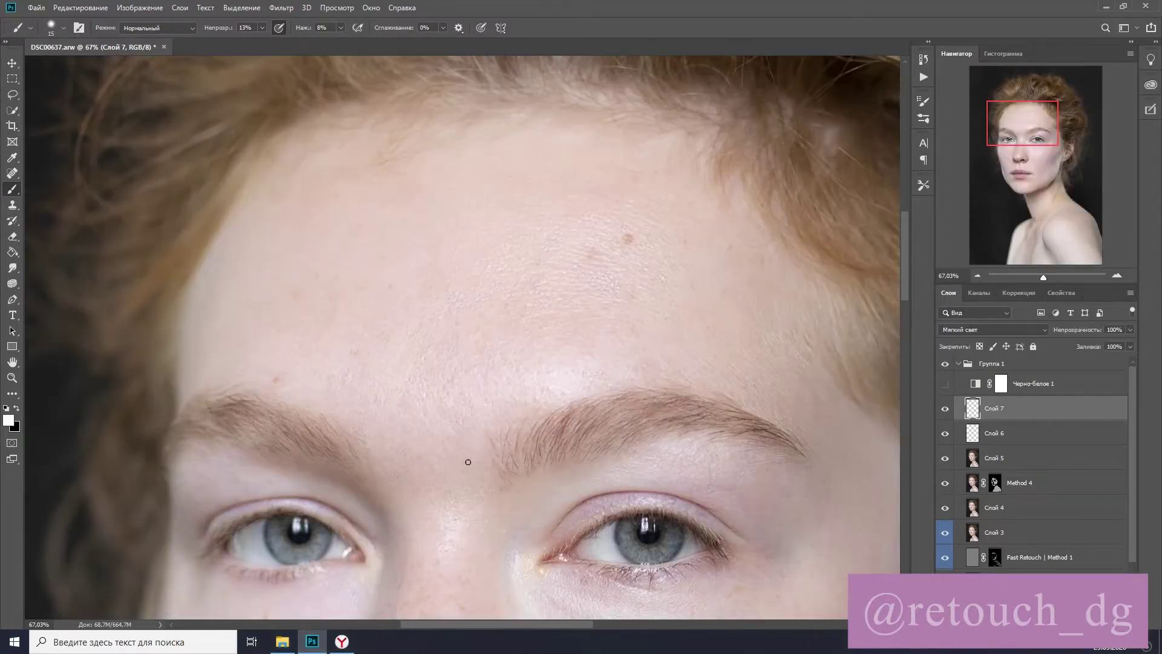
key("bracketright")
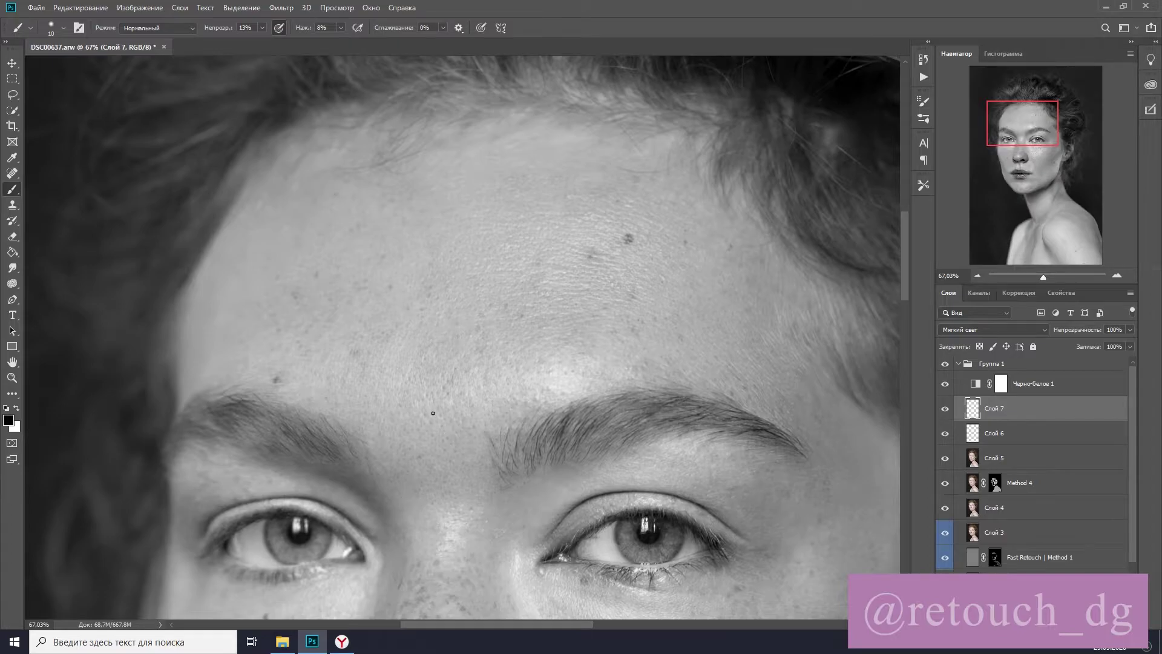
key("x")
key("bracketright")
Step: Even out the tone between the brows, around the nose and on the cheeks with white on Слой 7
scroll(650, 323, "down", 3)
scroll(560, 203, "down", 10)
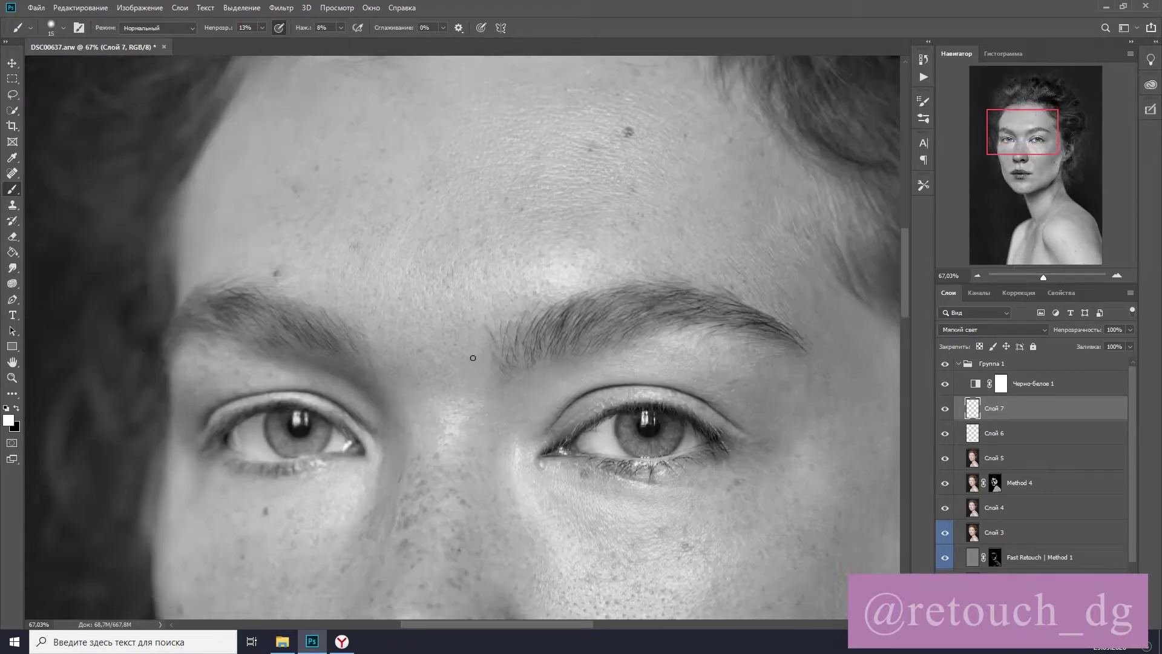
key("bracketright")
scroll(278, 360, "down", 3)
key("bracketleft")
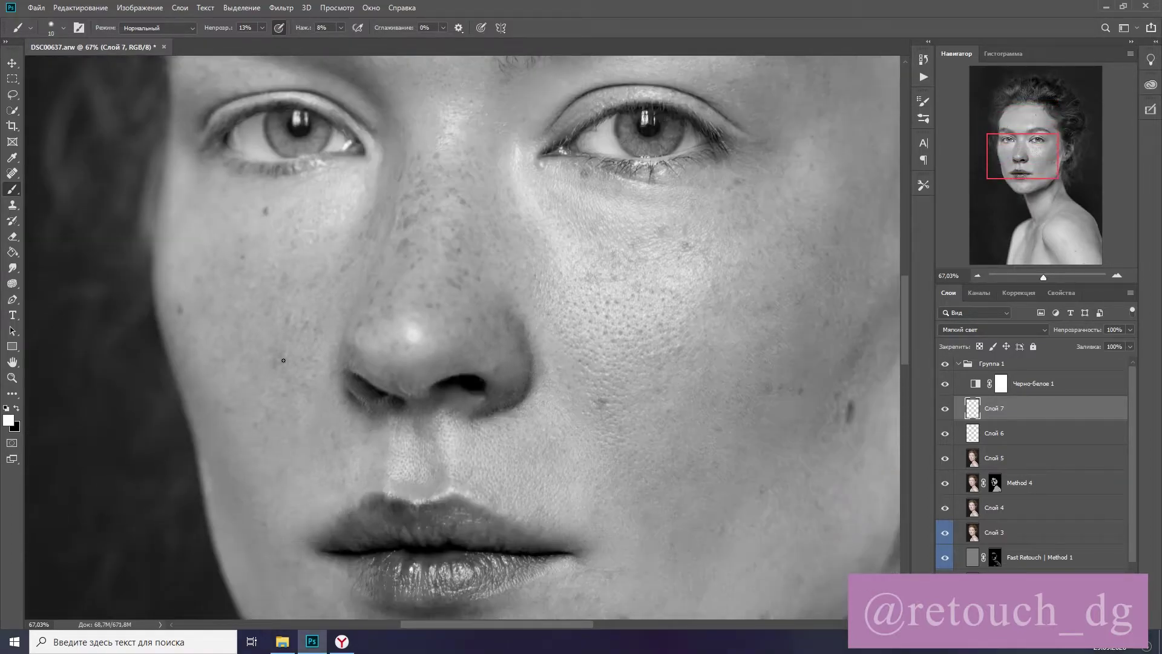
scroll(268, 317, "down", 2)
key("bracketleft")
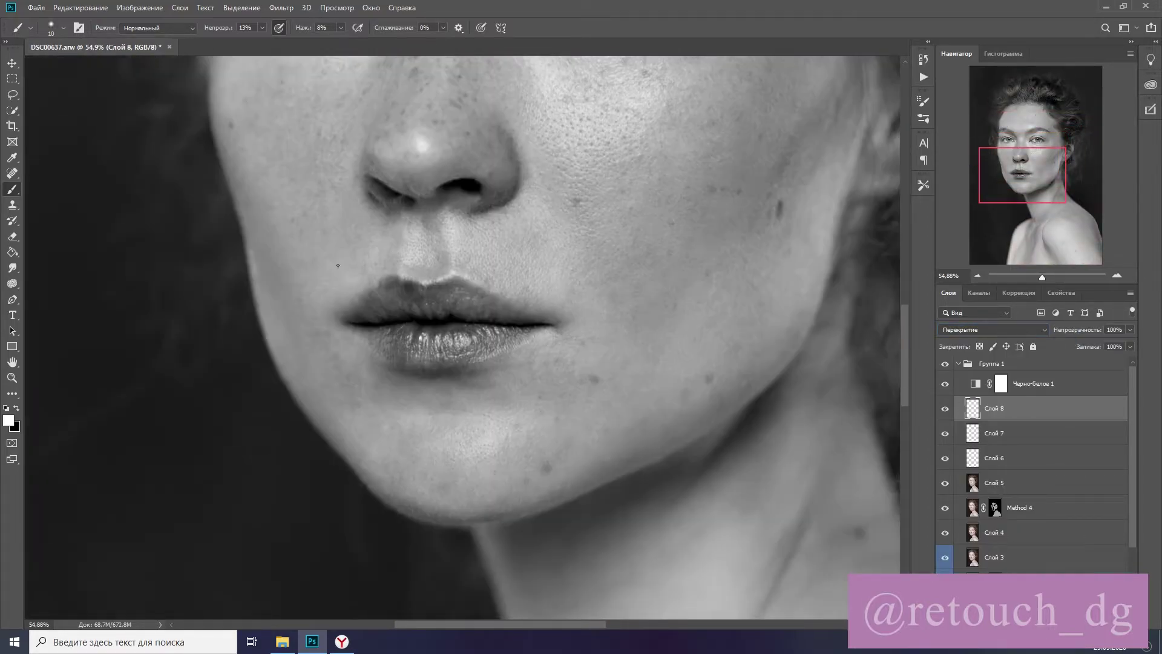
Step: Set the brush opacity to 5%, lighten uneven chin tones on overlay layer Слой 8, and check them in colour with Черно-белое 1 hidden
key("bracketright")
key("0")
key("5")
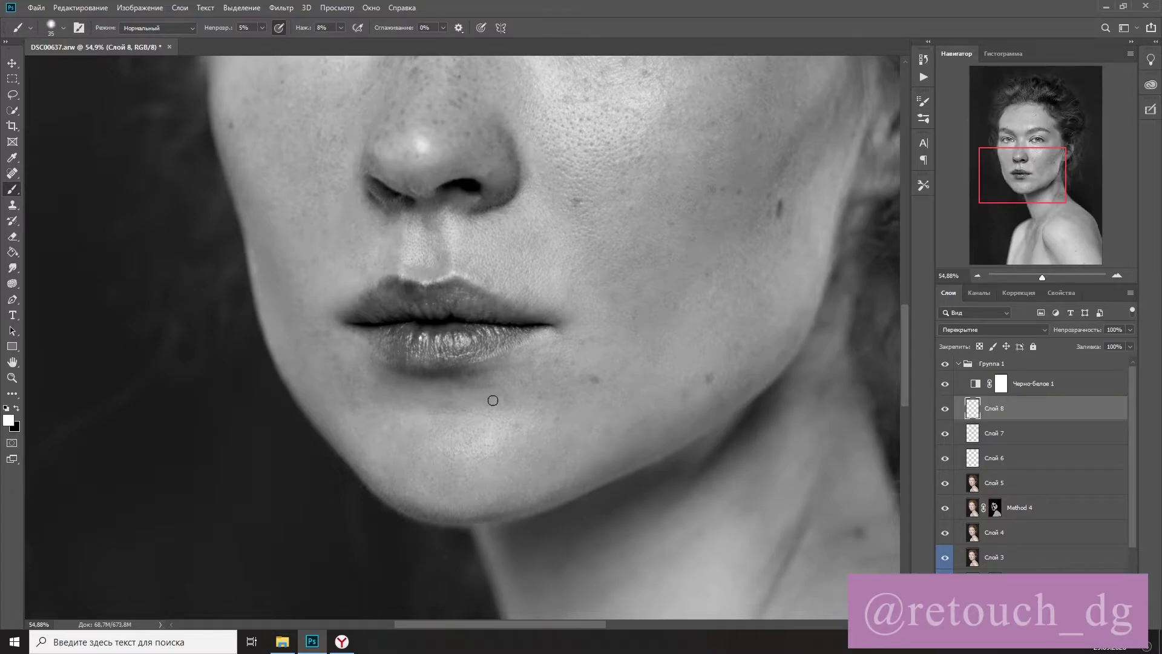
left_click(945, 383)
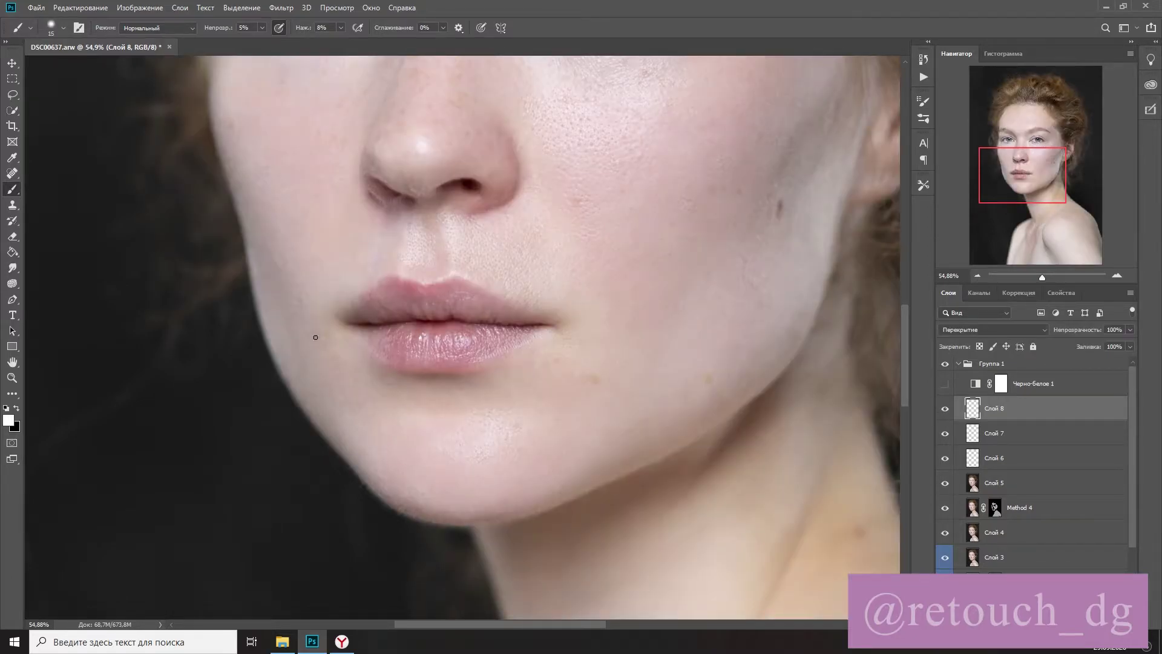
key("bracketright")
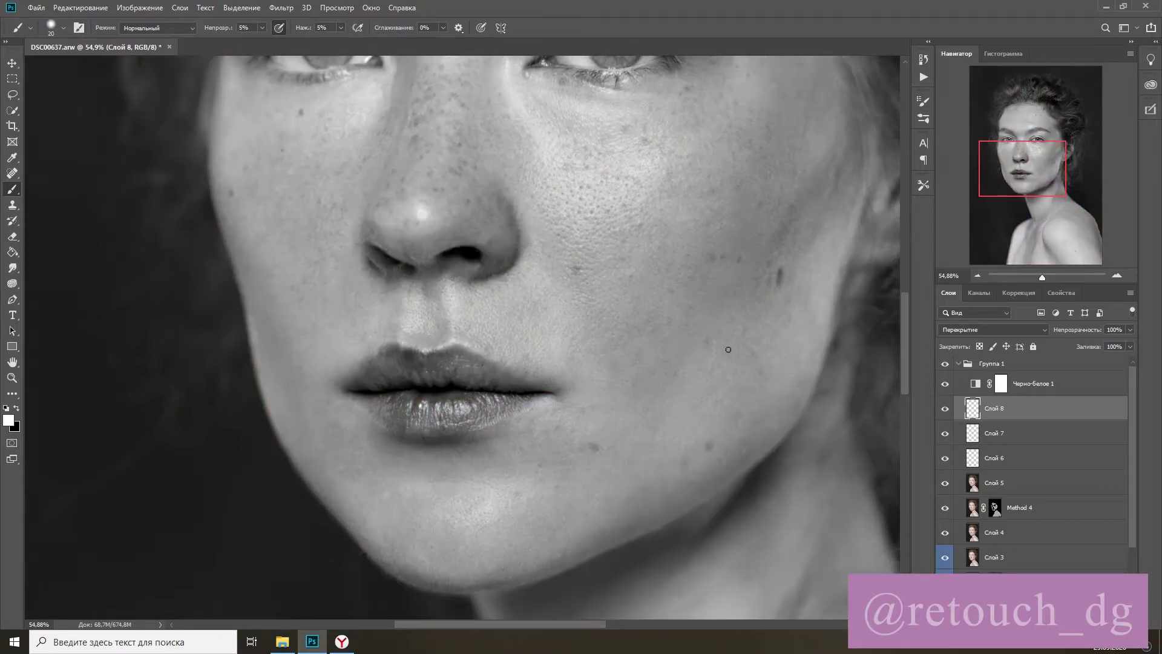
Step: Smooth the cheek and jaw shading on Слой 8 by painting with black and white at 5% brush opacity and flow
key("bracketleft")
left_click(17, 410)
key("bracketright")
key("bracketright")
key("bracketright")
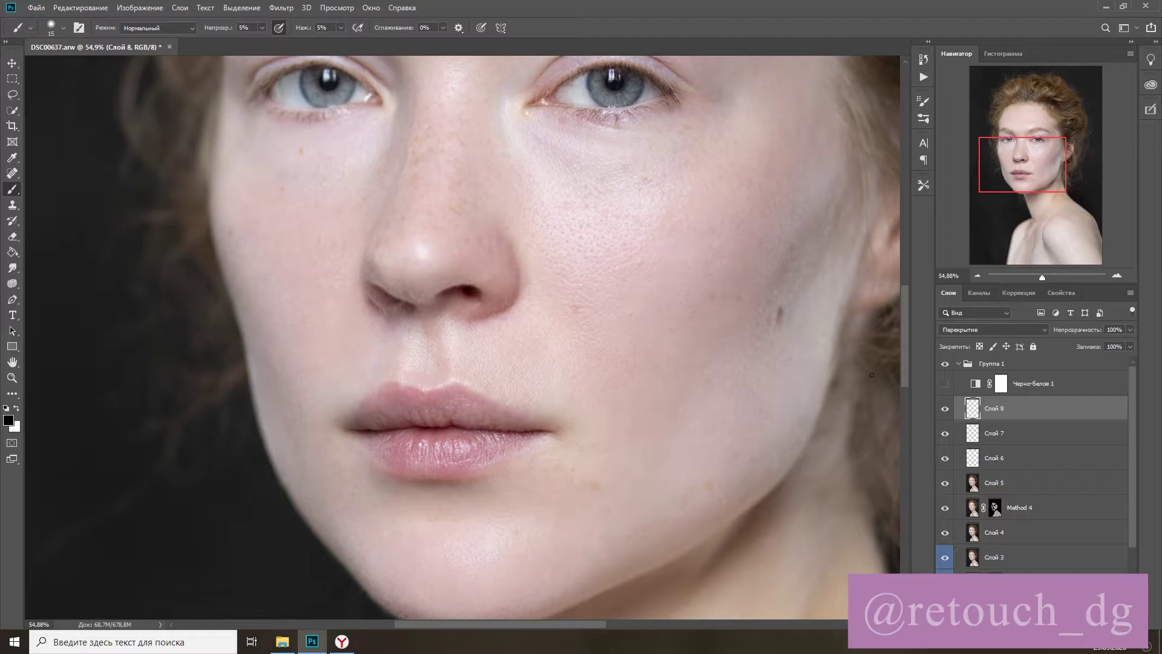
Step: Even out the tones around the eyes, brows and forehead on Слой 8 with a 15 px brush
key("bracketleft")
key("bracketleft")
scroll(834, 258, "up", 1)
scroll(814, 224, "up", 2)
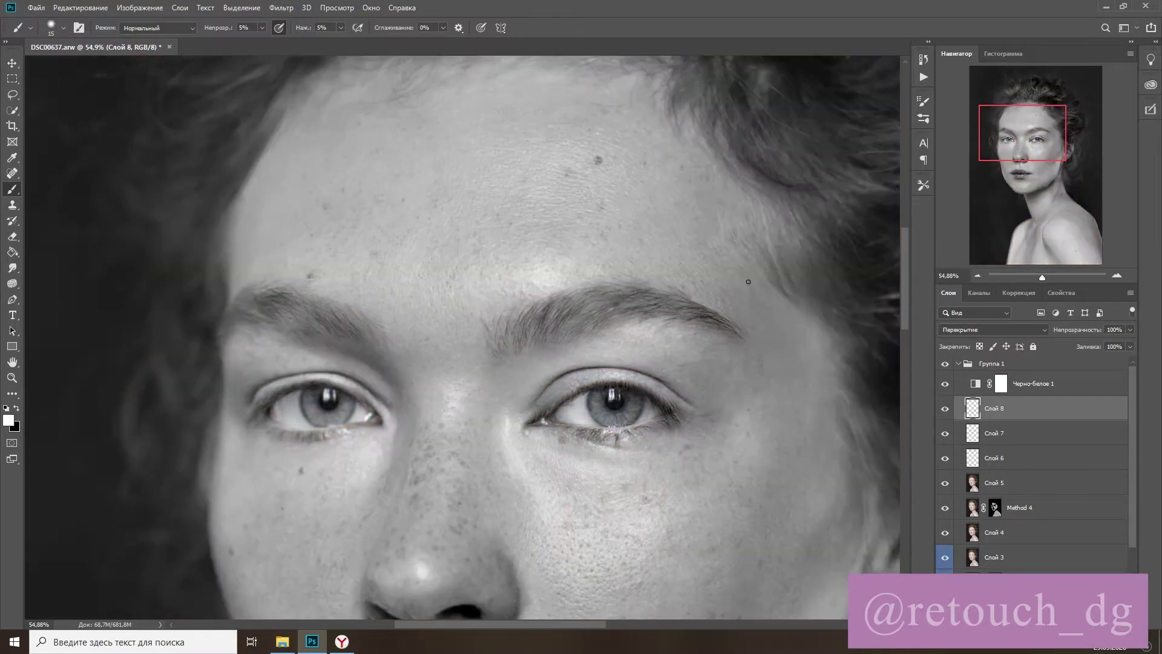
scroll(497, 262, "up", 1)
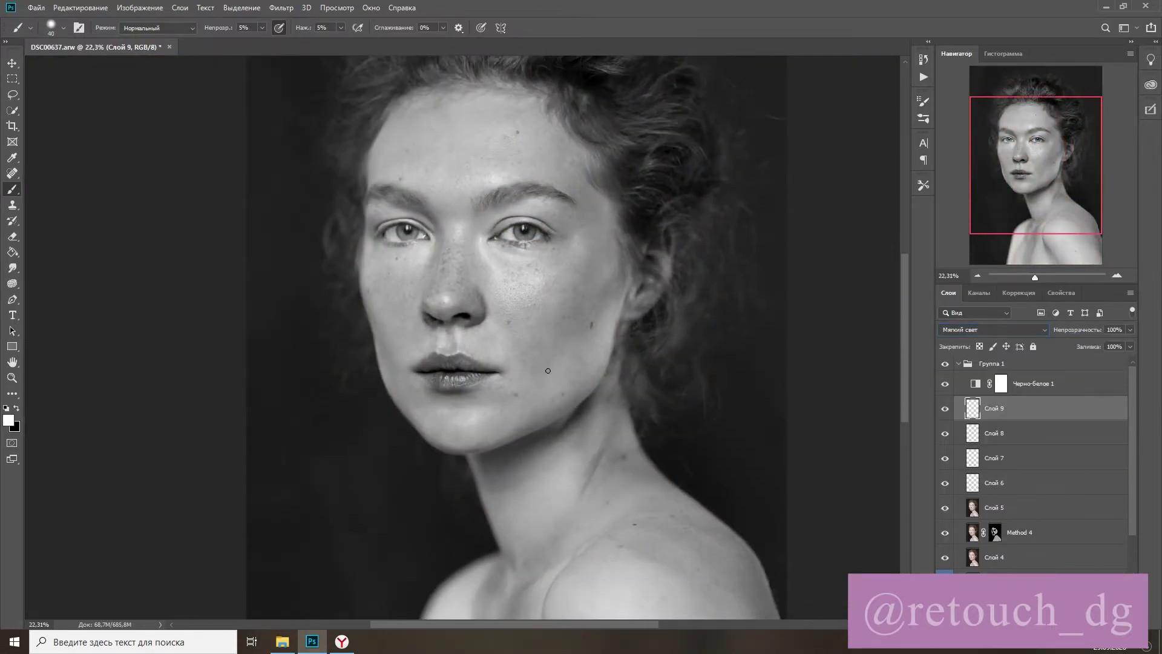
Step: Shape the broad facial highlights in white on soft-light layer Слой 9 with an 80 px brush and review the whole portrait
key("bracketleft")
key("bracketright")
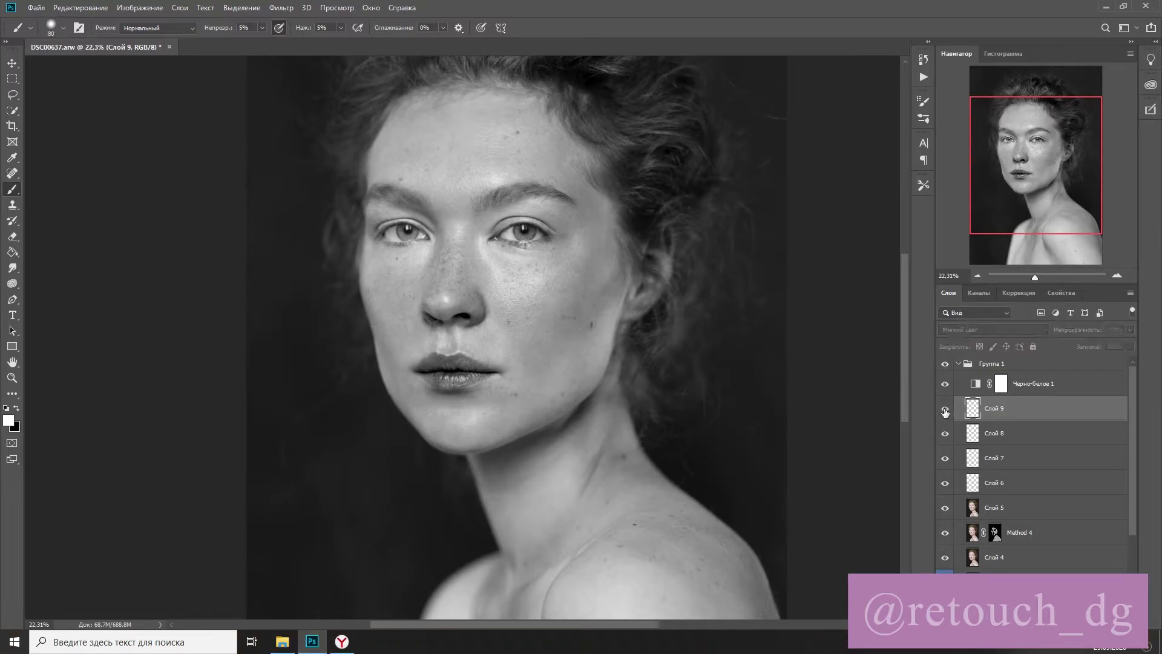
scroll(442, 421, "down", 2)
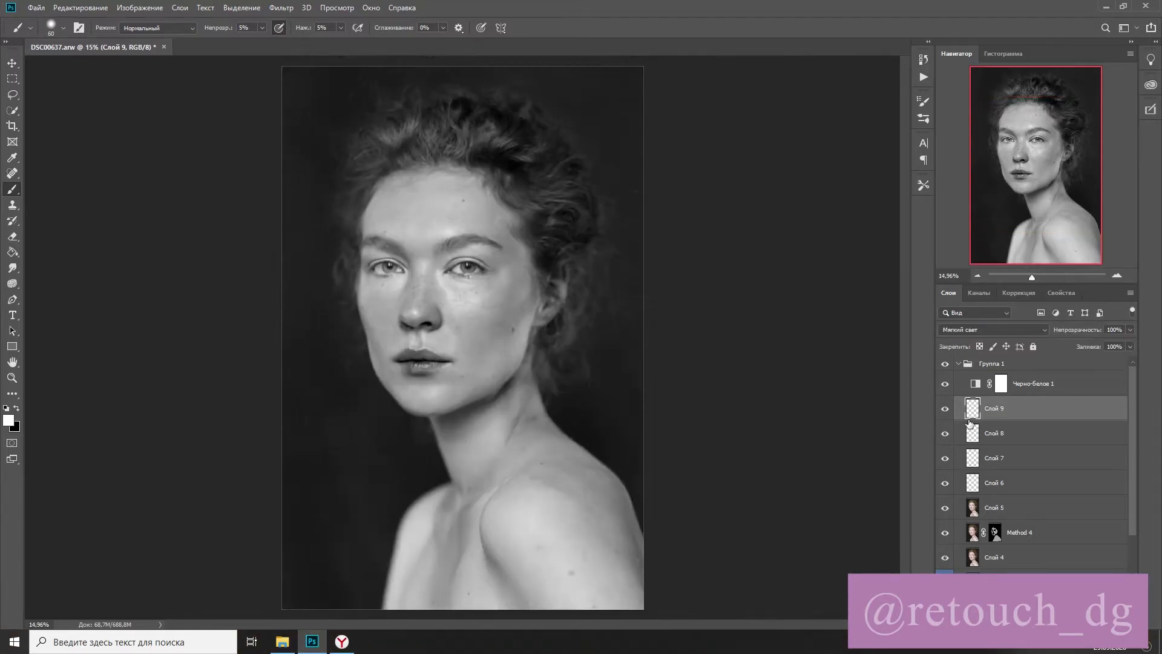
Step: Lighten the areas under the eyes on Слой 9 with a 60 px white brush at 4% opacity
scroll(421, 402, "up", 2)
key("bracketleft")
key("bracketleft")
key("bracketleft")
key("bracketright")
key("bracketright")
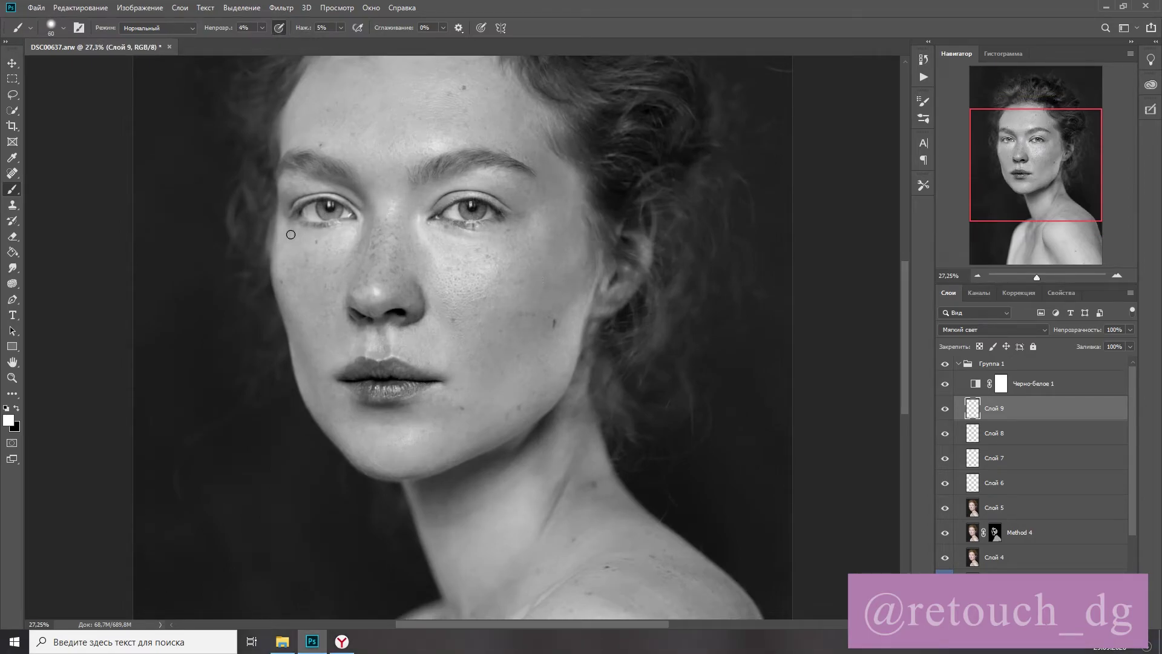
Step: Build up the forehead highlights on Слой 9 with the white brush enlarged to 100 px
key("bracketright")
scroll(365, 119, "up", 1)
key("bracketright")
key("bracketright")
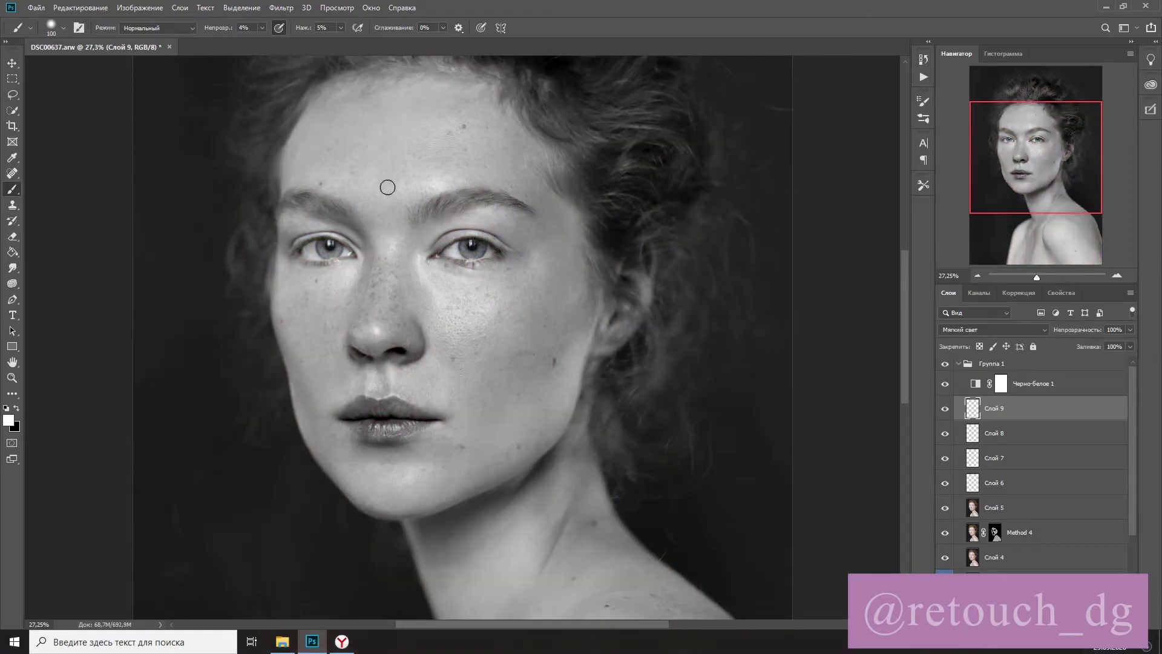
Step: Lighten the lower face and chin on Слой 9 with the white brush reduced to 50 px
key("bracketleft")
key("bracketleft")
key("bracketleft")
scroll(468, 357, "down", 1)
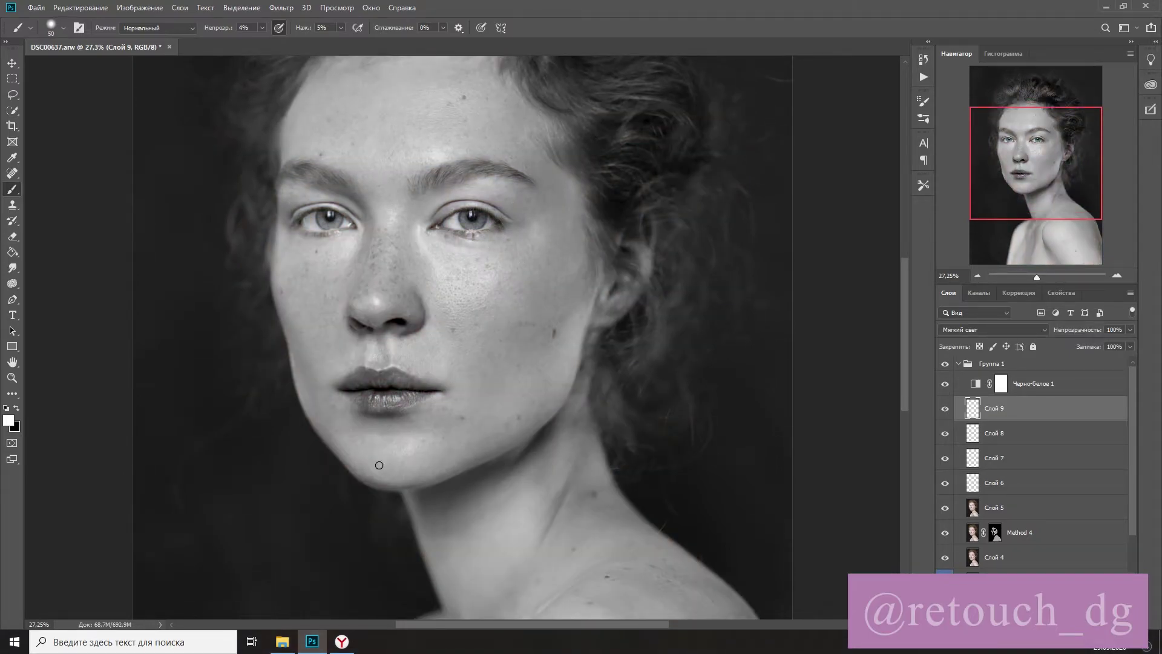
key("bracketleft")
key("bracketleft")
key("bracketleft")
key("bracketleft")
Step: Lighten the neck and shoulders on Слой 9 with the white brush, using sizes from 100 down to 70 px
scroll(303, 353, "down", 4)
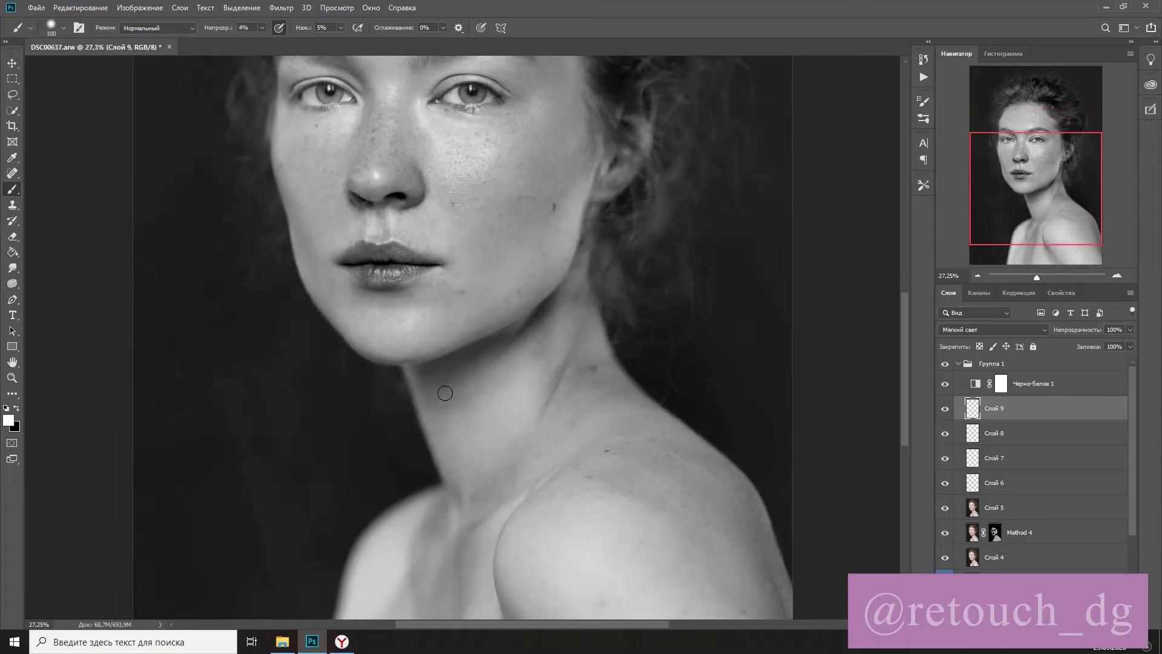
key("bracketright")
key("bracketright")
key("bracketright")
key("bracketright")
scroll(538, 369, "down", 3)
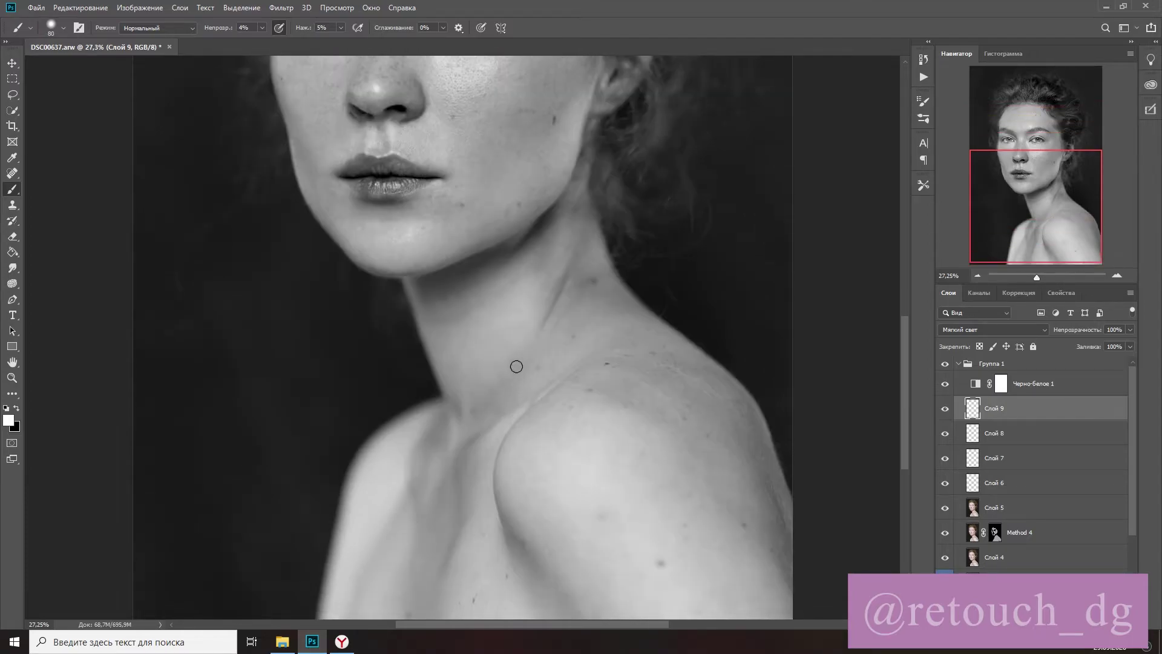
scroll(659, 407, "down", 2)
key("bracketleft")
key("bracketleft")
Step: Review the whole portrait in colour with the Черно-белое 1 adjustment layer temporarily hidden
left_click(945, 383)
key("ctrl+0")
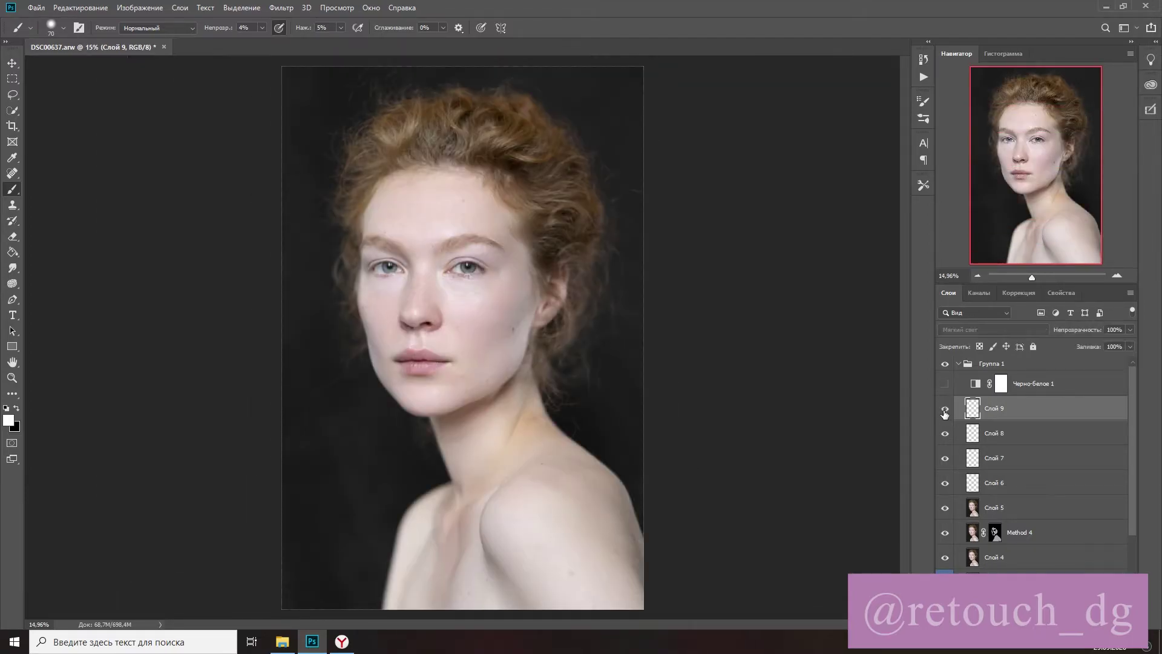
left_click(945, 383)
Step: Add an overlay-mode layer above Слой 9 and lighten the portrait's highlights with a 4% white brush at 200 and 80 px
key("ctrl+shift+alt+n")
key("shift+alt+o")
key("bracketright")
key("bracketright")
key("bracketright")
key("bracketright")
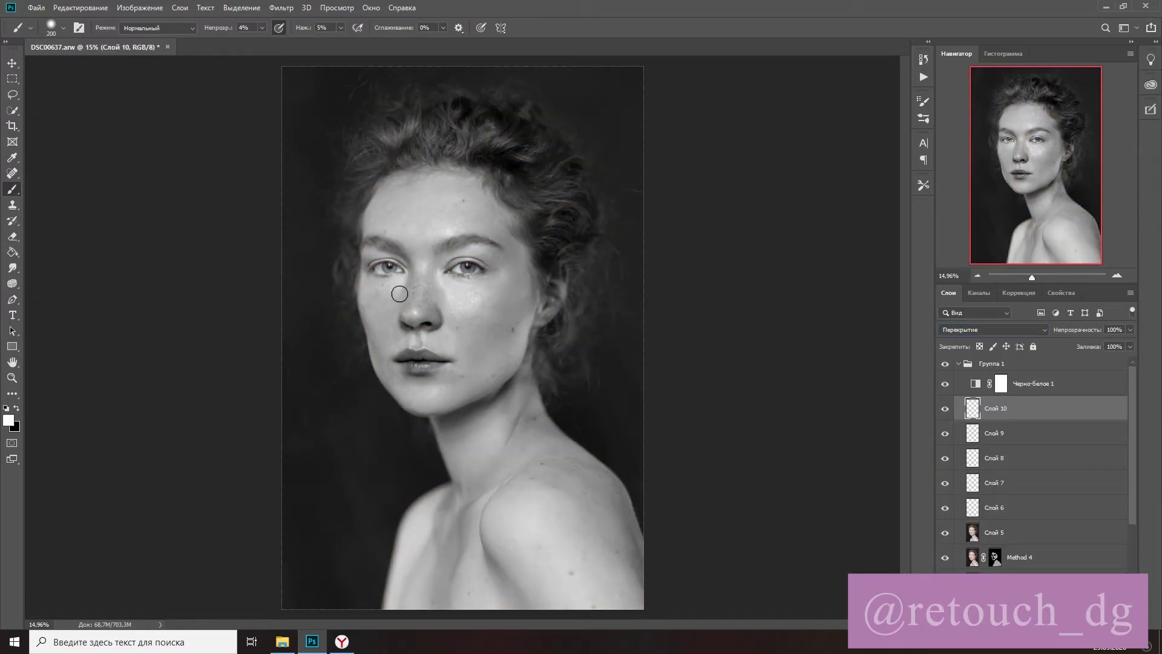
key("bracketright")
key("bracketright")
key("bracketright")
key("bracketright")
key("bracketright")
key("bracketright")
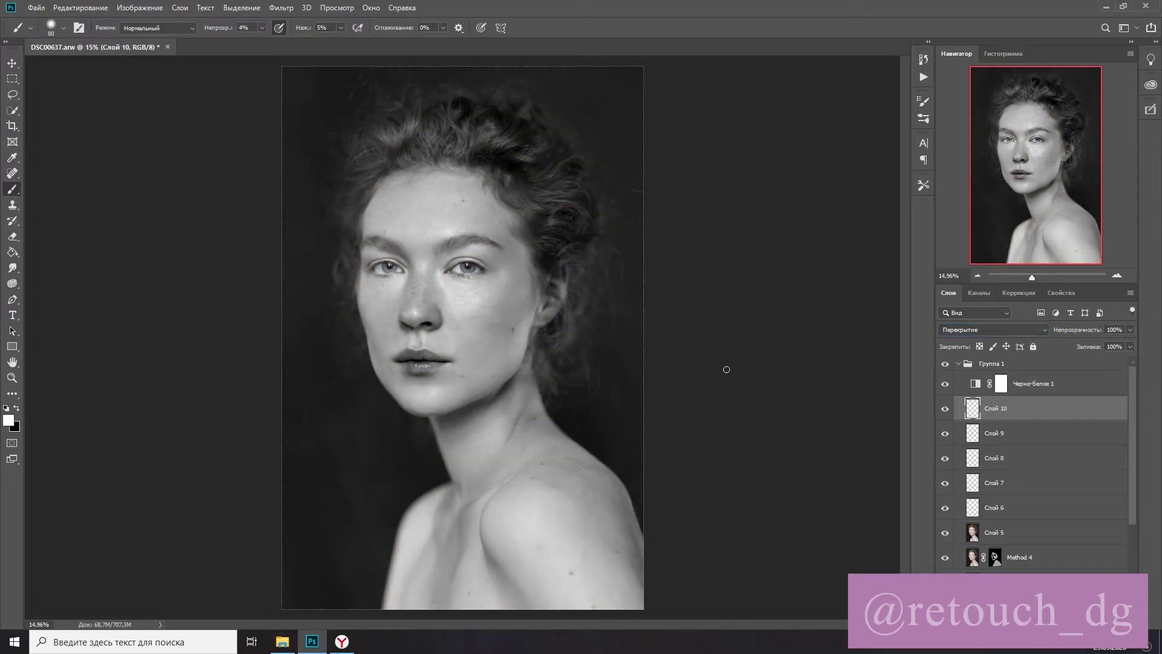
Step: Hide the Черно-белое 1 adjustment layer and continue the facial highlights on Слой 10 in colour with a 200 px white brush
left_click(945, 387)
key("bracketleft")
key("bracketleft")
key("bracketleft")
key("bracketleft")
key("bracketleft")
key("bracketleft")
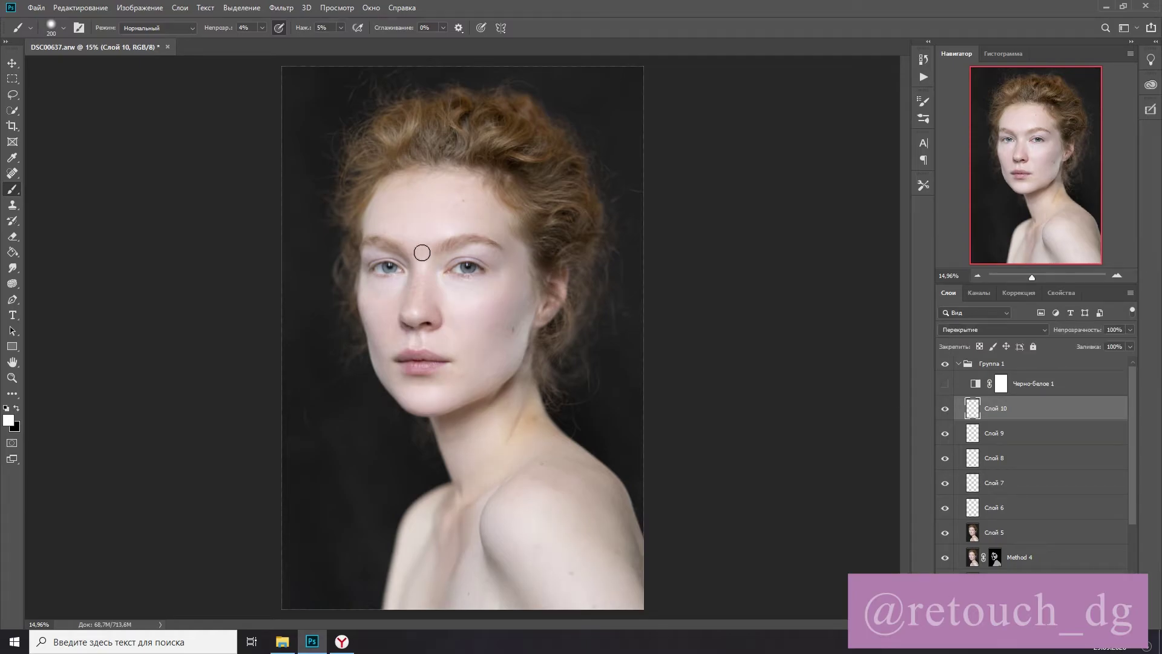
Step: Refine the highlights around the eye nearest the dark background on Слой 10 with the white brush reduced to 70 px
key("ctrl+1")
scroll(653, 261, "up", 3)
key("bracketleft")
key("bracketleft")
key("bracketleft")
key("bracketleft")
scroll(614, 215, "left", 3)
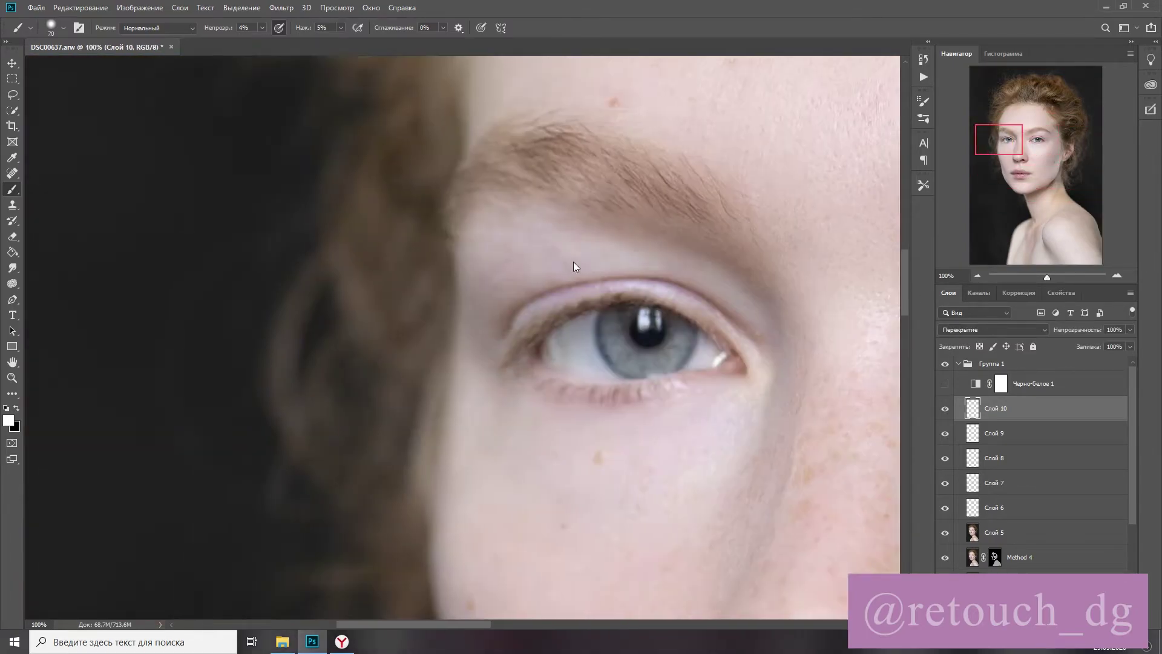
Step: Add an overlay-mode layer above Слой 10 and start darkening the face with a 90 px black brush
key("ctrl+minus")
key("ctrl+minus")
key("bracketright")
key("bracketright")
key("x")
mouse_move(1041, 276)
left_mouse_down()
mouse_move(1007, 279)
mouse_move(1037, 277)
left_mouse_up()
key("ctrl+shift+alt+n")
key("bracketright")
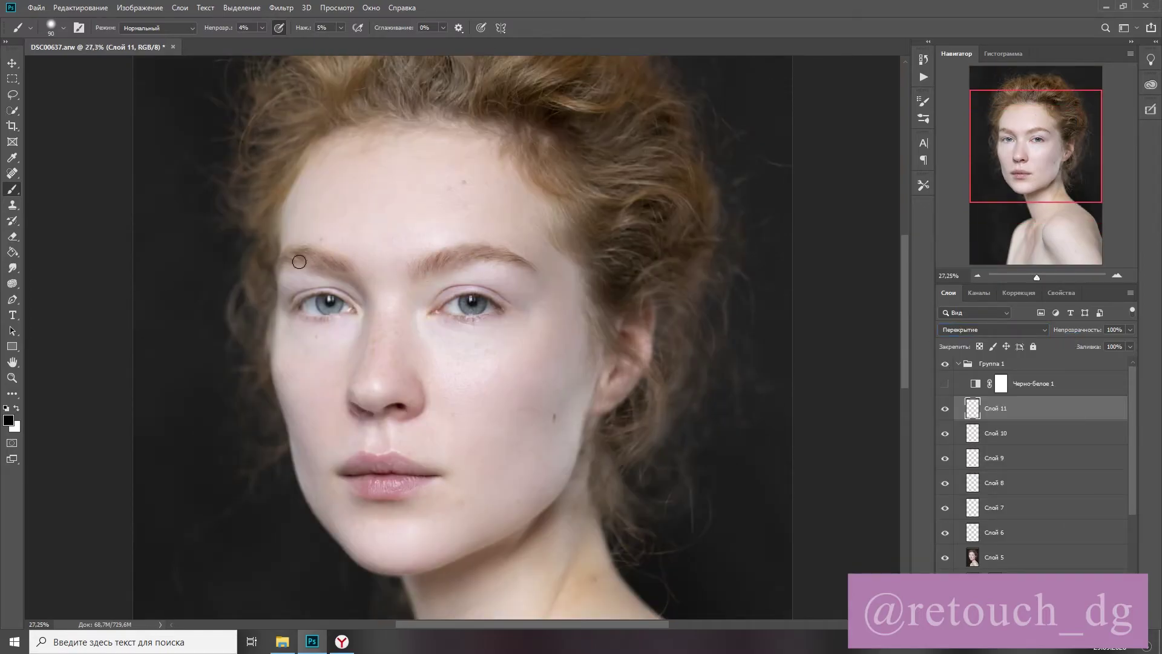
Step: Deepen the facial shadows on Слой 11 with the black brush enlarged to 175 px and reduce the layer's opacity
scroll(573, 254, "down", 2)
scroll(574, 255, "down", 2)
key("bracketright")
key("bracketright")
key("bracketright")
left_click_drag(306, 366, 552, 332)
scroll(553, 332, "down", 3)
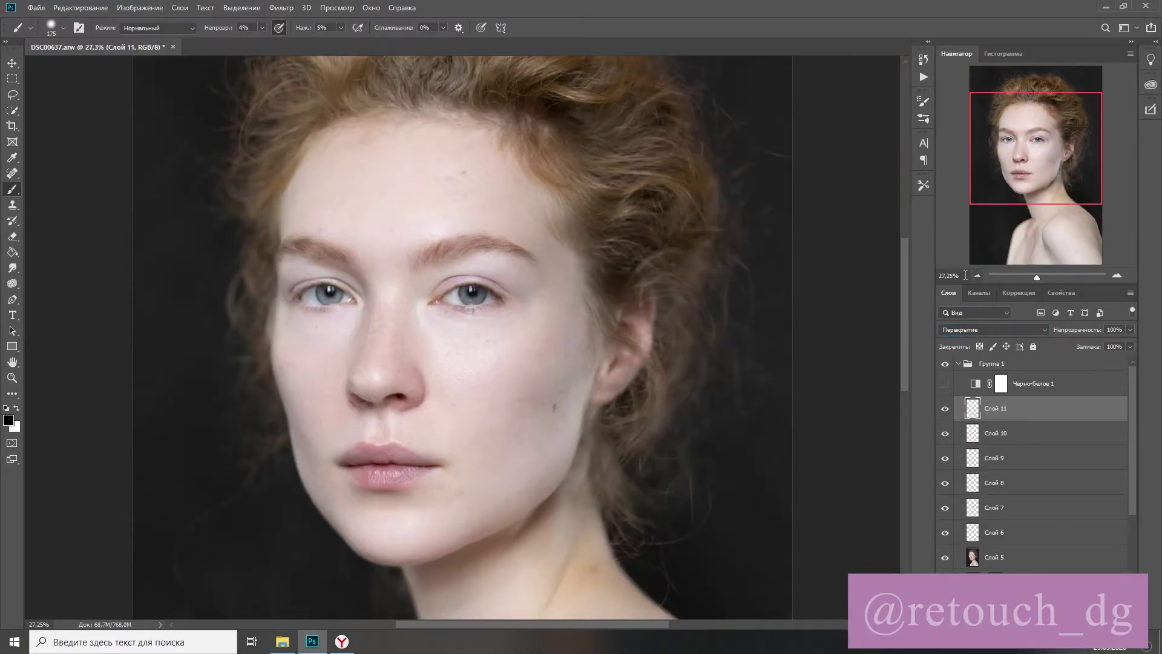
left_click(1130, 329)
left_click_drag(1132, 342, 1084, 342)
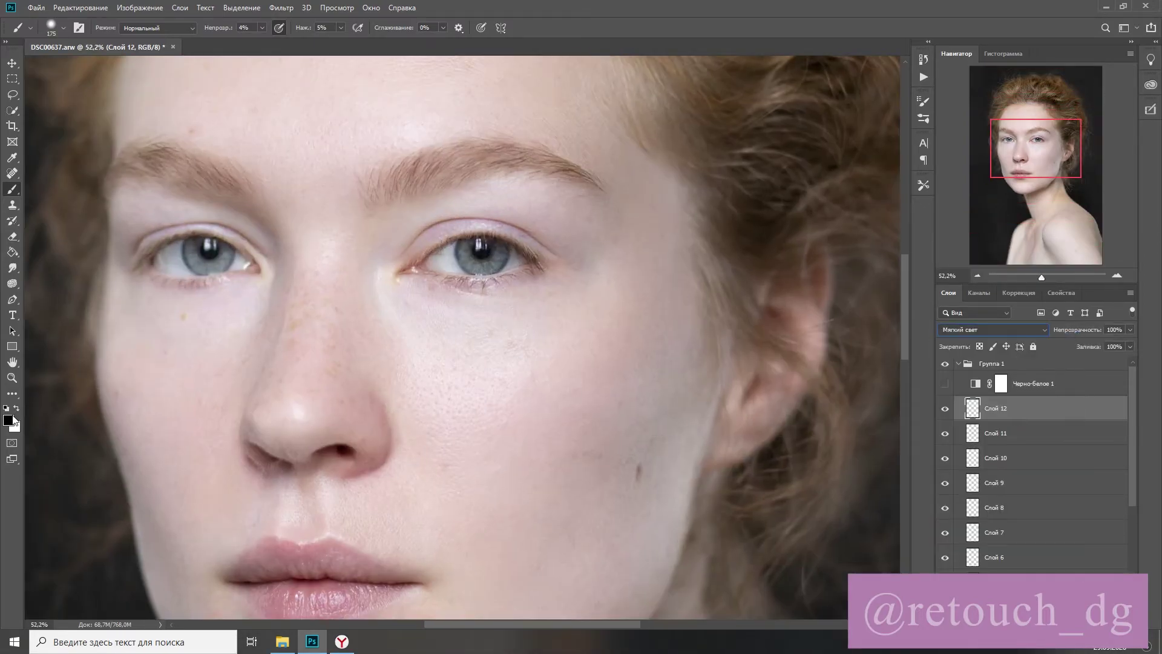
Step: Lighten fine facial details on soft-light layer Слой 12 with a much smaller white brush
key("x")
key("bracketleft")
key("bracketleft")
key("bracketleft")
key("bracketleft")
key("bracketleft")
key("bracketleft")
key("bracketleft")
key("bracketleft")
key("bracketleft")
key("bracketleft")
key("bracketleft")
scroll(563, 479, "down", 4)
Step: Add a layer above Слой 12 in Color blend mode and enlarge the brush for broad skin toning
key("ctrl+shift+alt+n")
scroll(569, 462, "down", 2)
key("shift+alt+c")
key("bracketright")
key("bracketright")
key("bracketright")
key("bracketright")
key("bracketright")
key("bracketright")
key("bracketright")
key("bracketright")
key("bracketright")
key("bracketright")
key("bracketright")
key("bracketright")
Step: Sample a skin tone from the portrait and even the skin colour on Слой 13 with the brush at 45% opacity
left_click(512, 470, "alt")
key("4")
key("5")
scroll(586, 449, "down", 2)
Step: Add a soft-light layer above Слой 13 and prepare a 30 px white brush with default colours
key("ctrl+shift+alt+n")
key("shift+alt+f")
key("bracketleft")
key("bracketleft")
key("bracketleft")
key("bracketleft")
key("bracketleft")
key("bracketleft")
key("bracketleft")
key("bracketleft")
key("bracketleft")
key("bracketleft")
key("bracketleft")
key("d")
key("x")
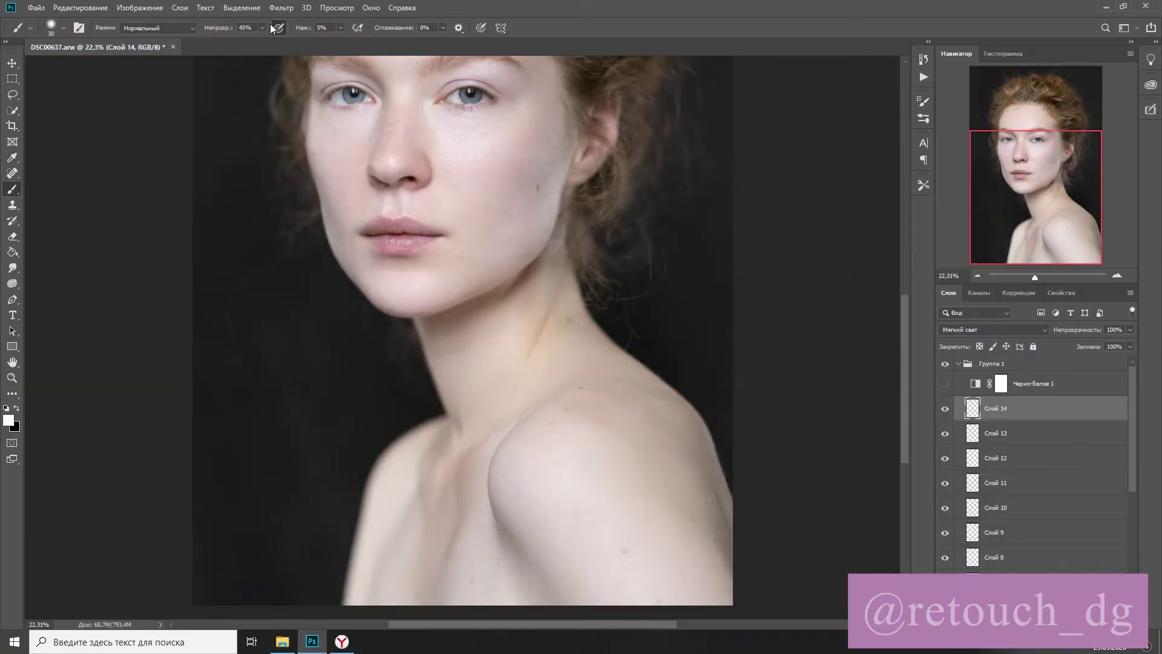
Step: Add a layer above the collapsed Группа 1 and set its blend mode to soft light (Мягкий свет)
key("ctrl+shift+alt+e")
scroll(599, 345, "down", 4)
scroll(461, 338, "up", 11)
left_click(993, 330)
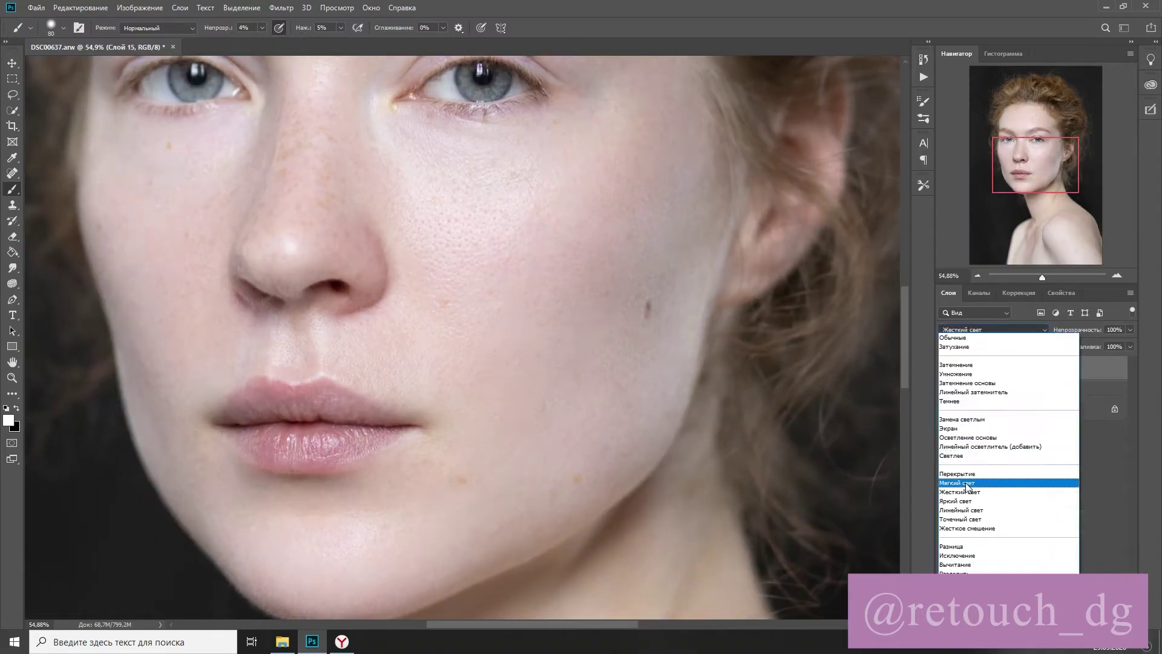
left_click(957, 482)
Step: Dodge and burn small details of the face on soft-light layer Слой 15 with a reduced brush, switching from white to black
key("bracketleft")
key("bracketleft")
key("bracketleft")
key("bracketleft")
key("bracketleft")
key("bracketleft")
key("bracketleft")
key("bracketleft")
key("bracketright")
left_click(17, 409)
key("bracketleft")
key("bracketleft")
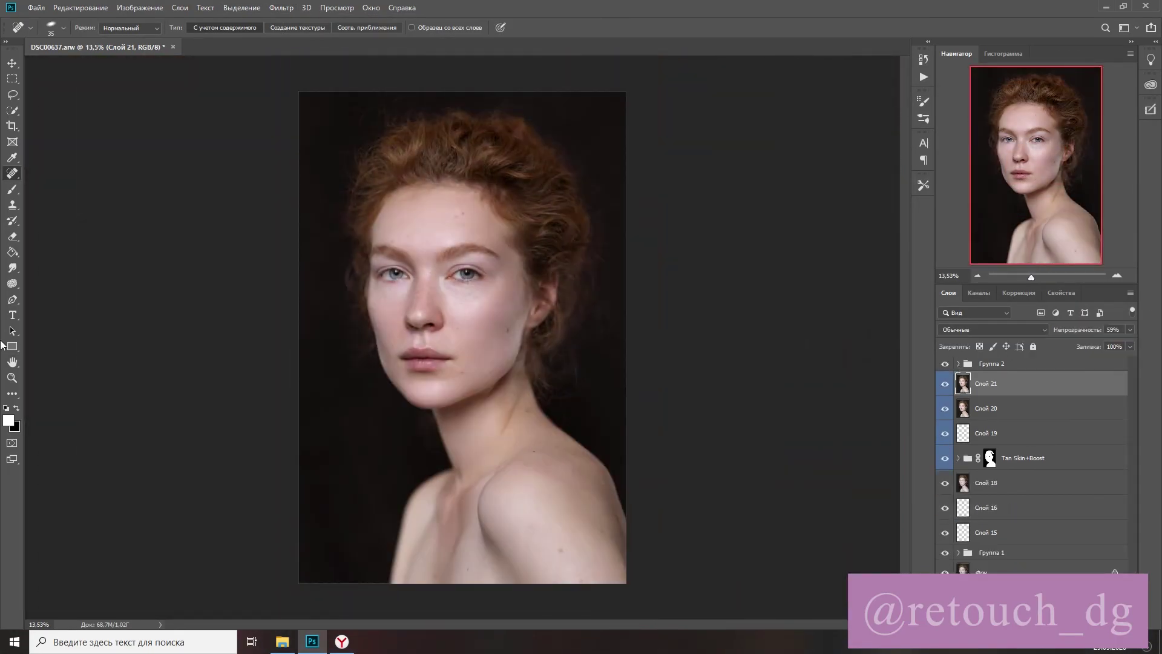
key("t")
left_click(330, 460)
type("@retouch_dg")
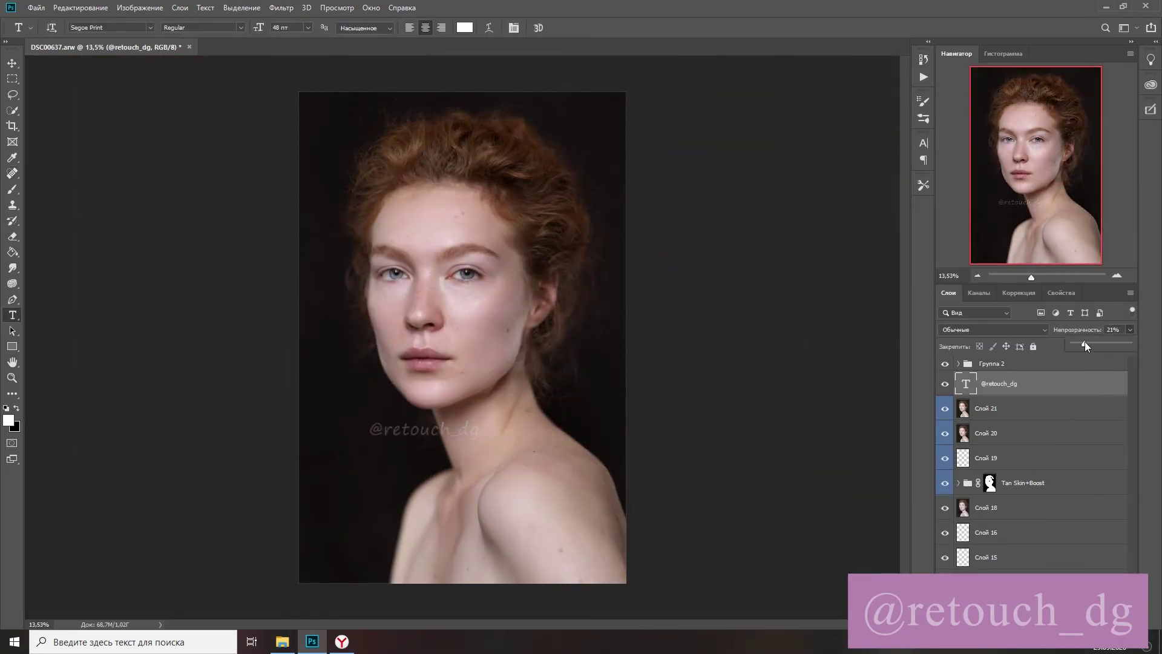